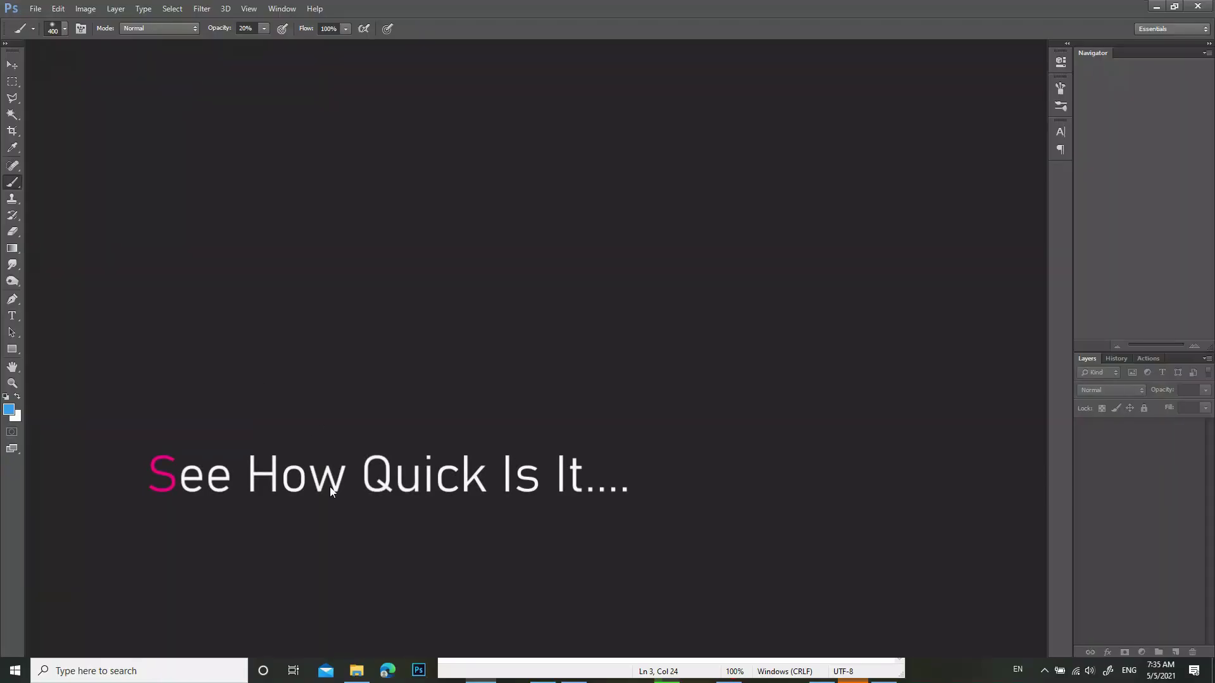
# Open pexels-mentatdgt-1485799.jpg, the couple walking a dog, by dragging it from File Explorer
pyautogui.click(357, 671)
pyautogui.moveTo(293, 160); pyautogui.dragTo(527, 482)
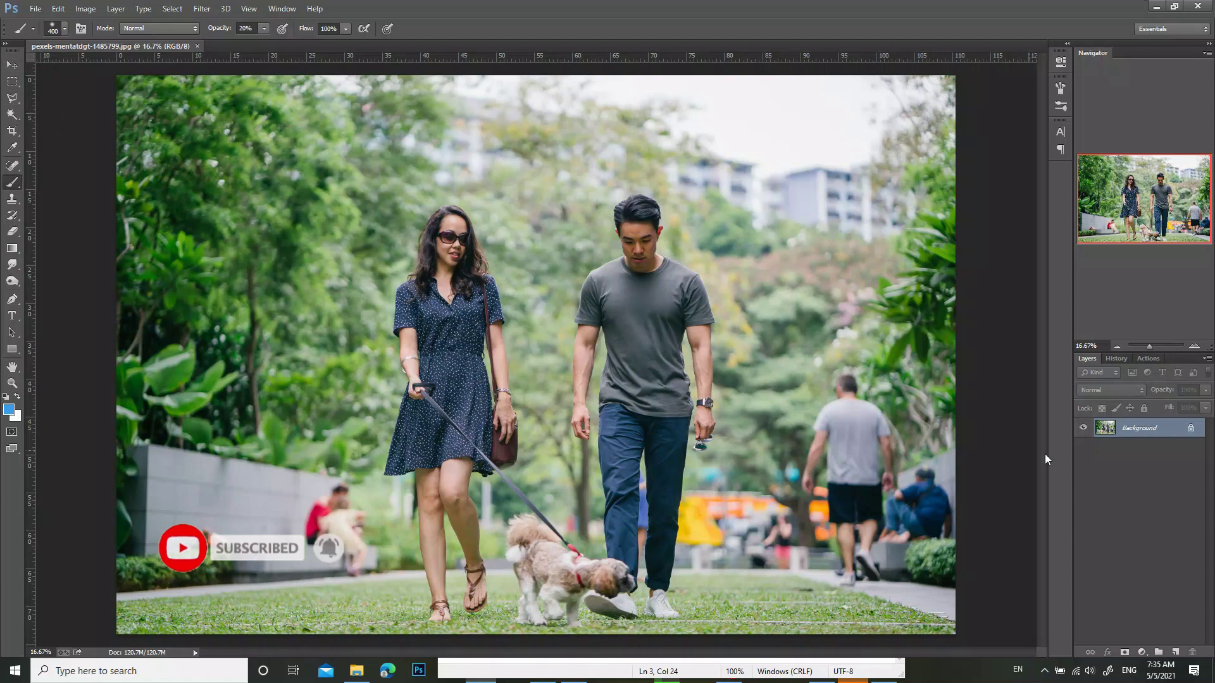
# Duplicate the Background layer and add an empty Color Lookup adjustment layer above it
pyautogui.rightClick(1157, 431)
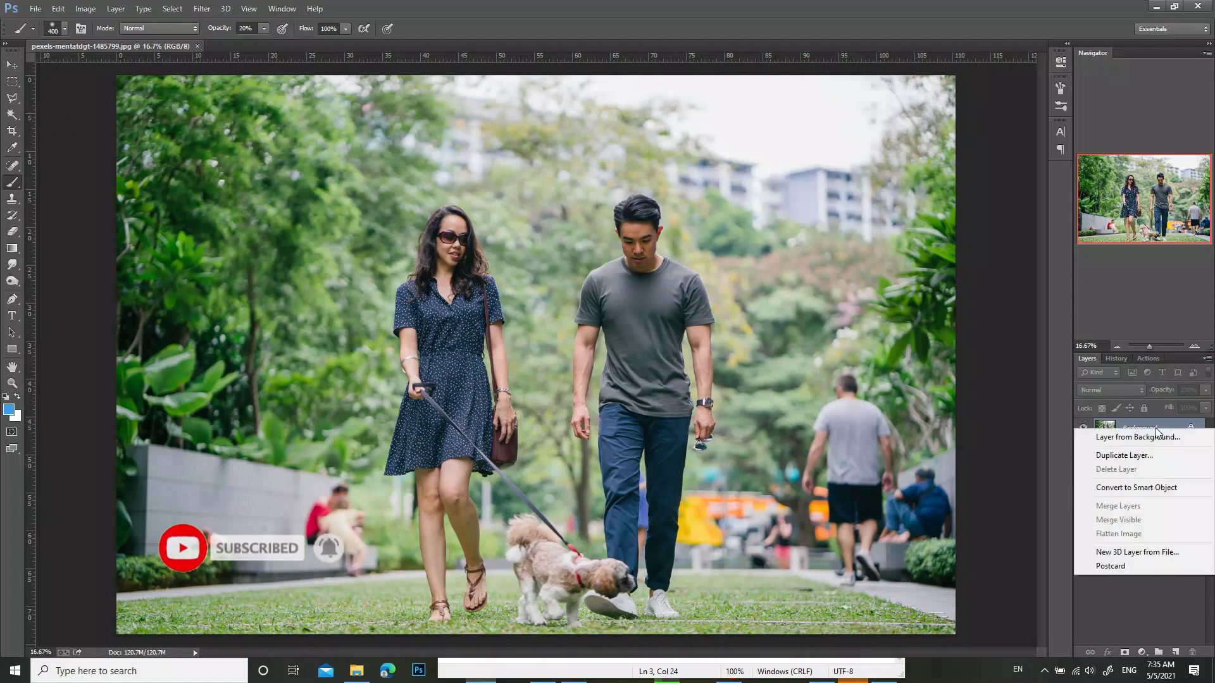
pyautogui.click(1156, 455)
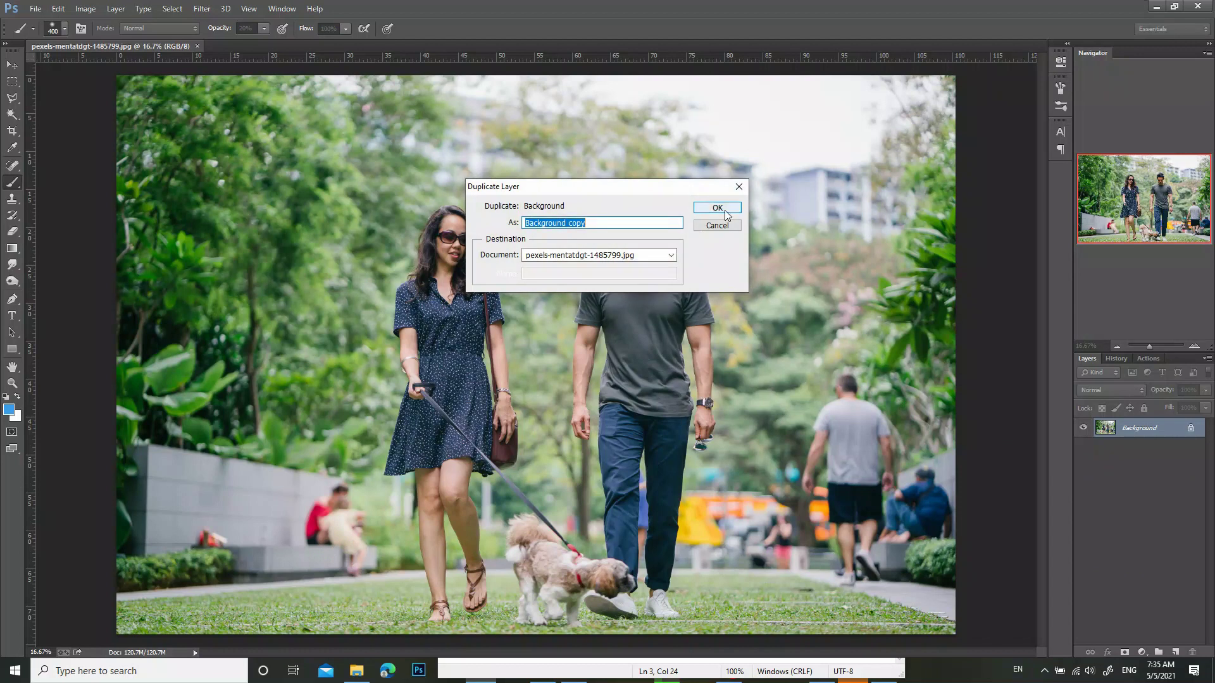
pyautogui.click(717, 208)
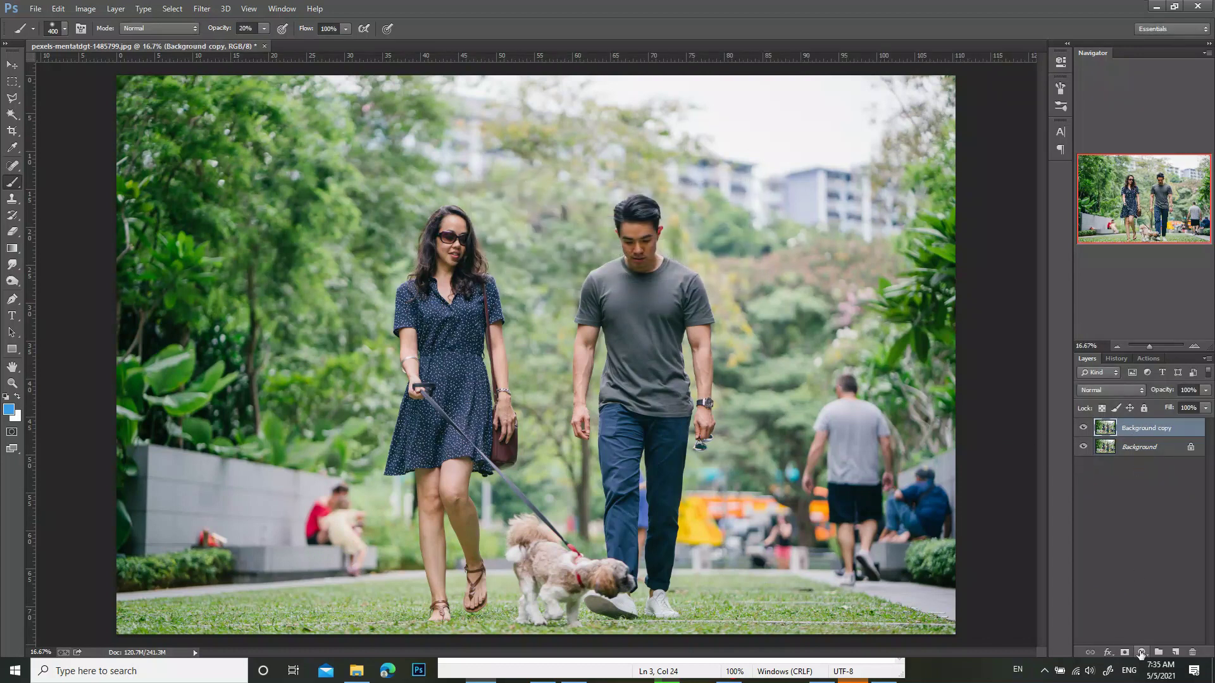
pyautogui.click(1142, 652)
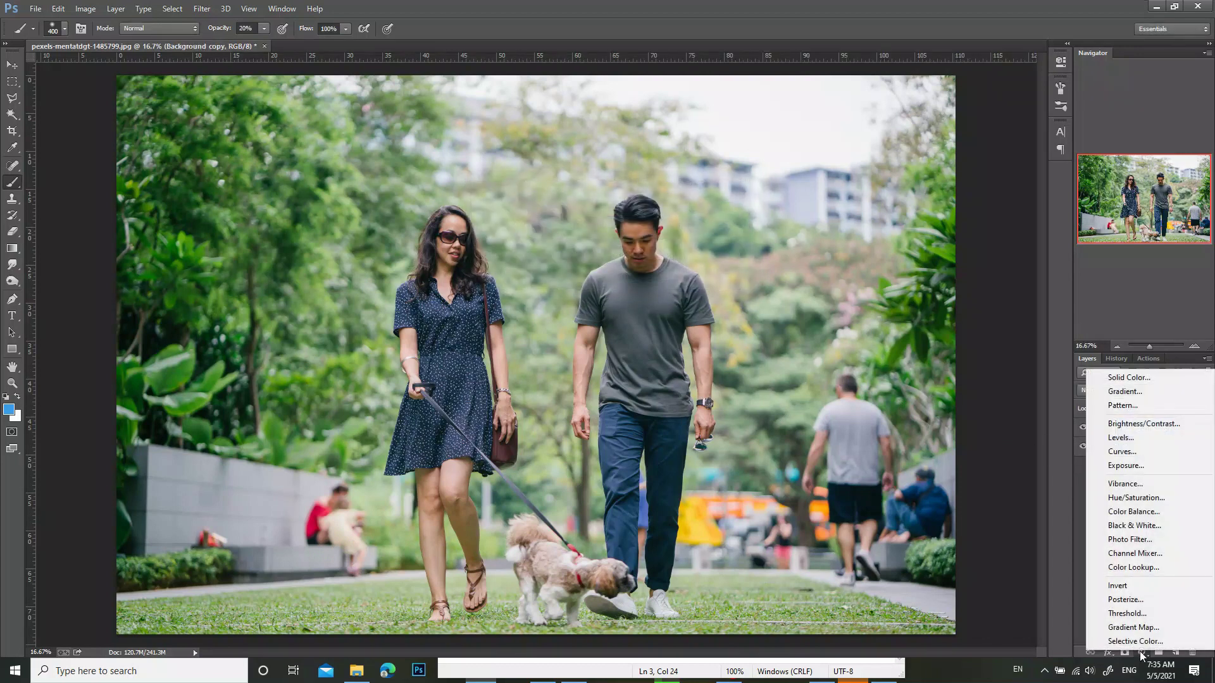
pyautogui.click(1125, 569)
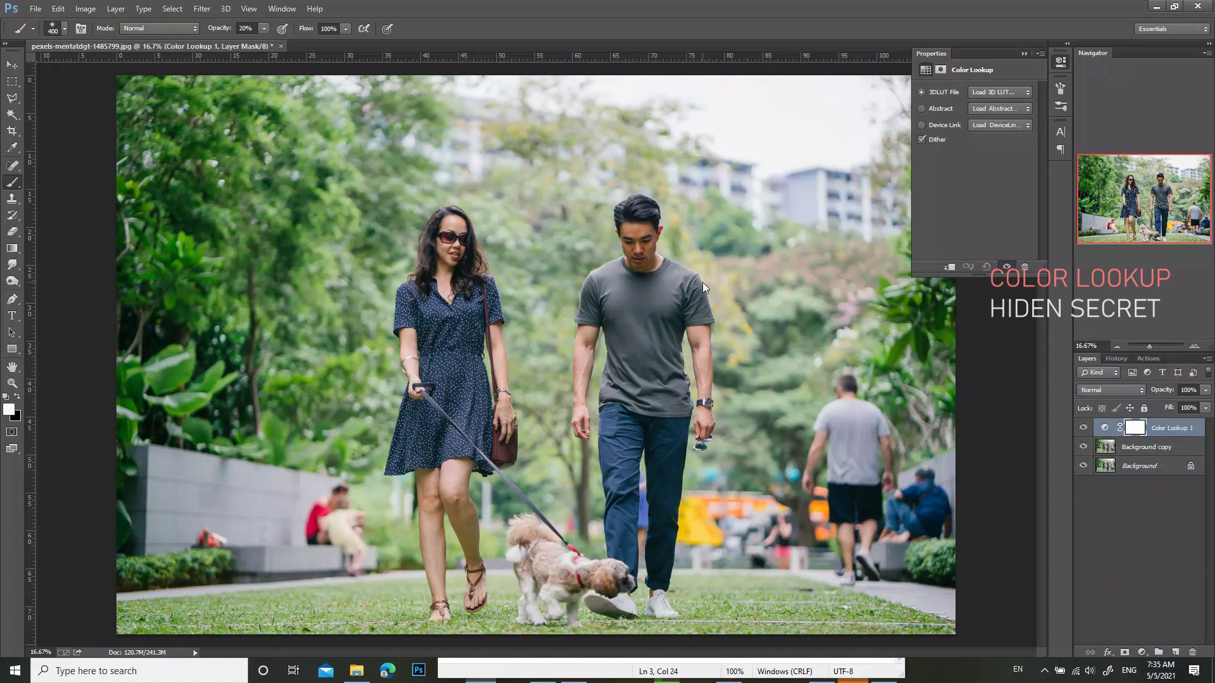
# Try the Cobalt-Carmine abstract look at 68% opacity, then delete the Color Lookup 1 layer
pyautogui.click(988, 109)
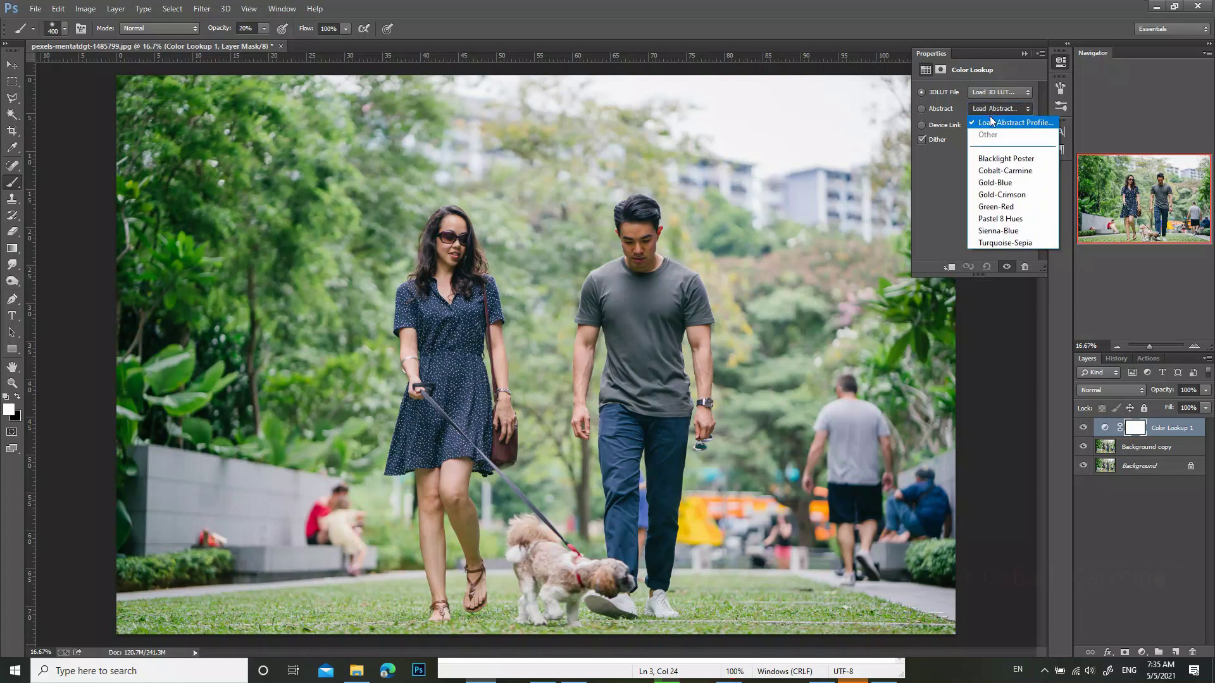
pyautogui.click(1001, 171)
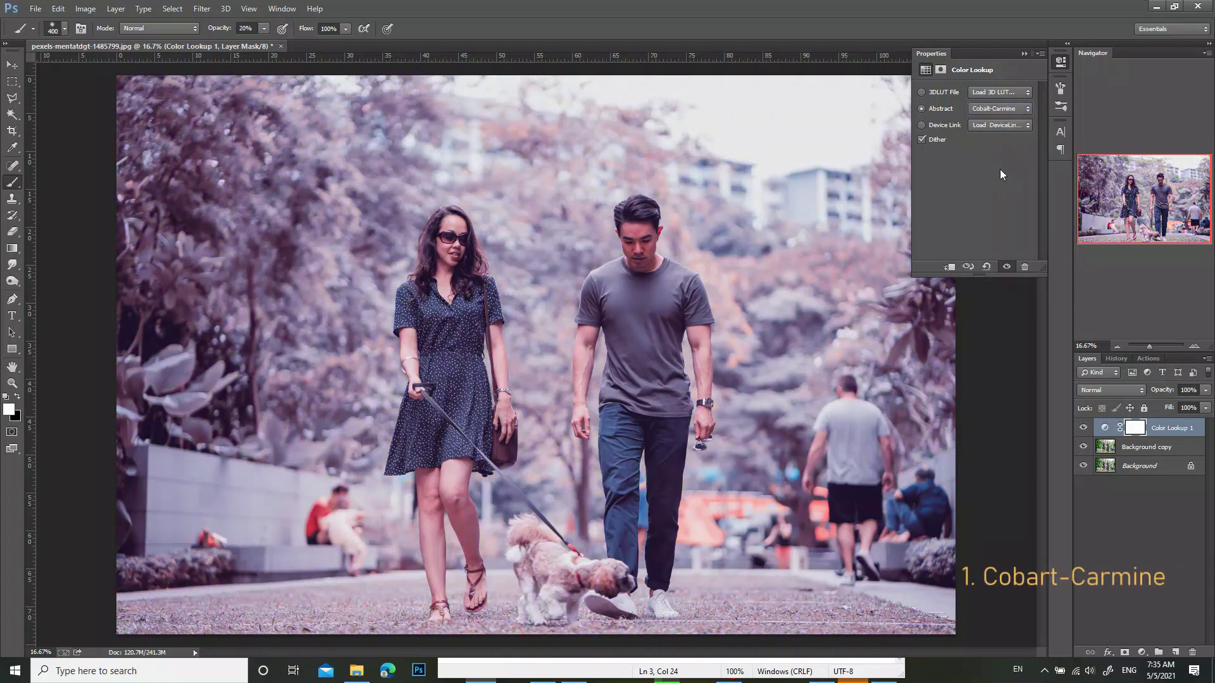
pyautogui.moveTo(1205, 390); pyautogui.dragTo(1198, 410)
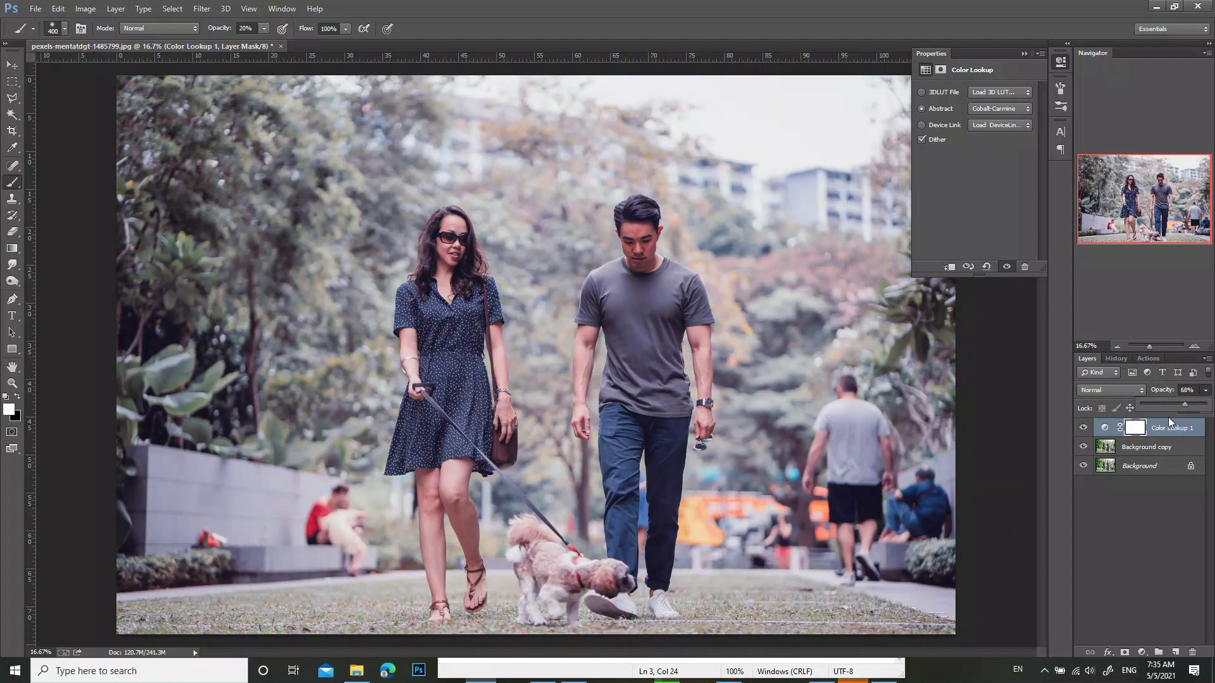
pyautogui.click(1164, 434)
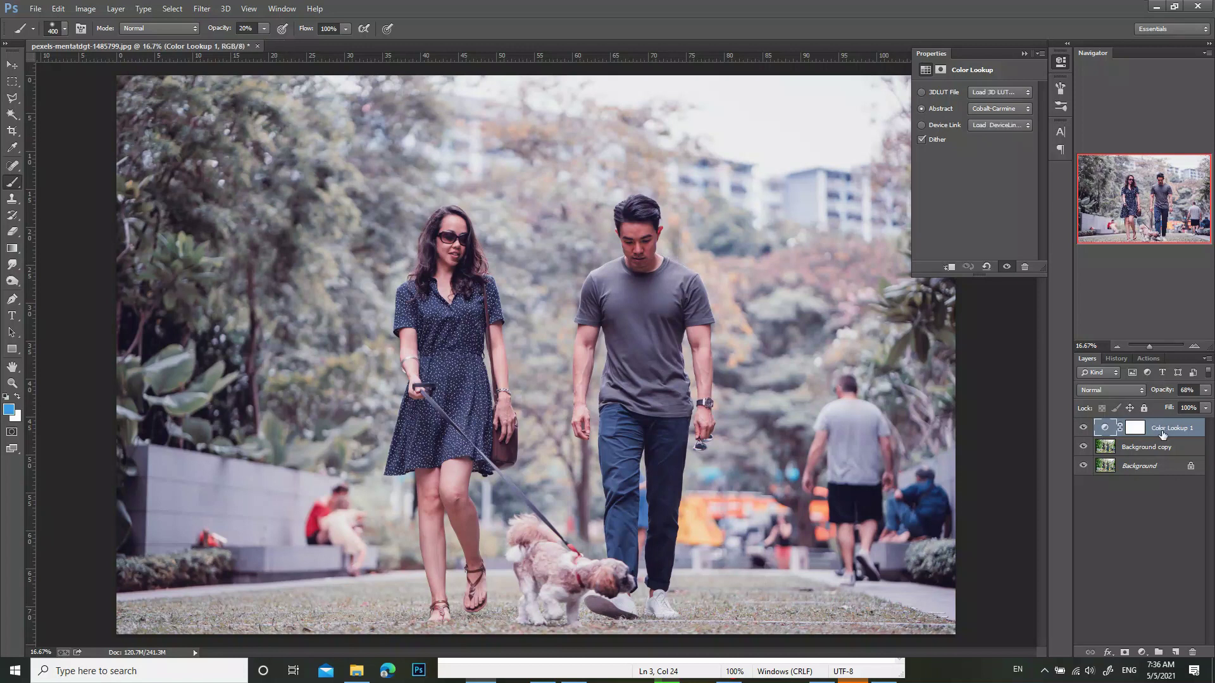
pyautogui.moveTo(1170, 430); pyautogui.dragTo(1193, 653)
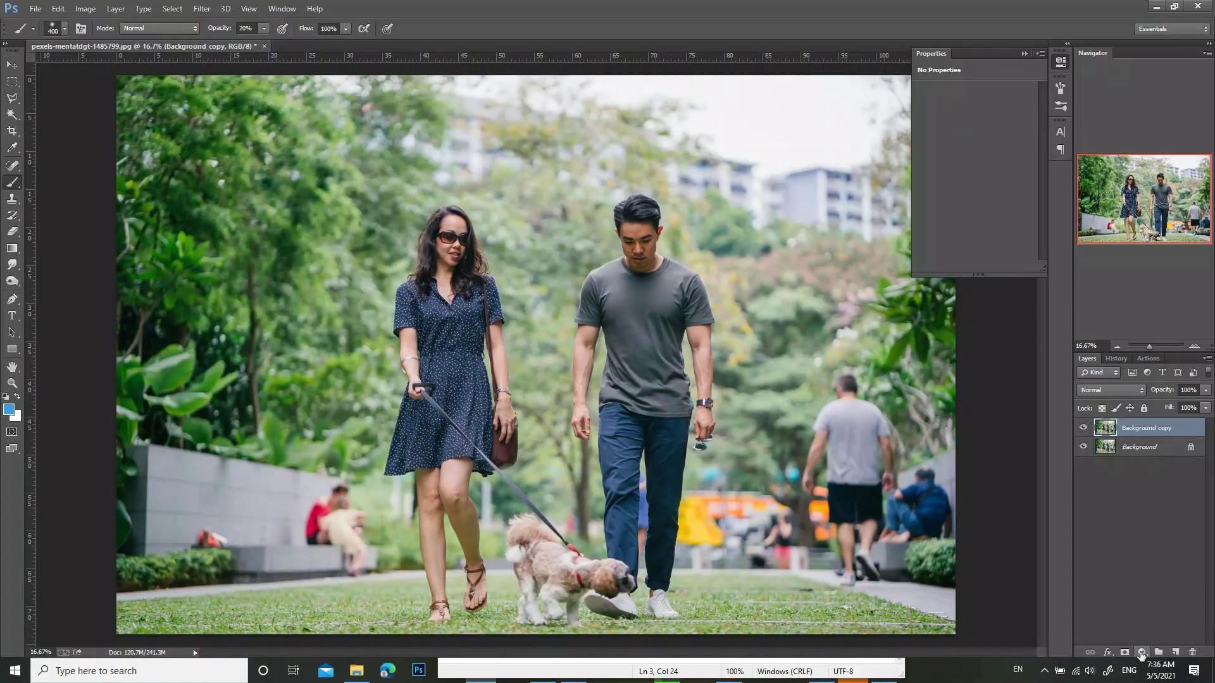
# Add a Color Lookup layer with the Sienna-Blue abstract look and compare before and after
pyautogui.click(1141, 654)
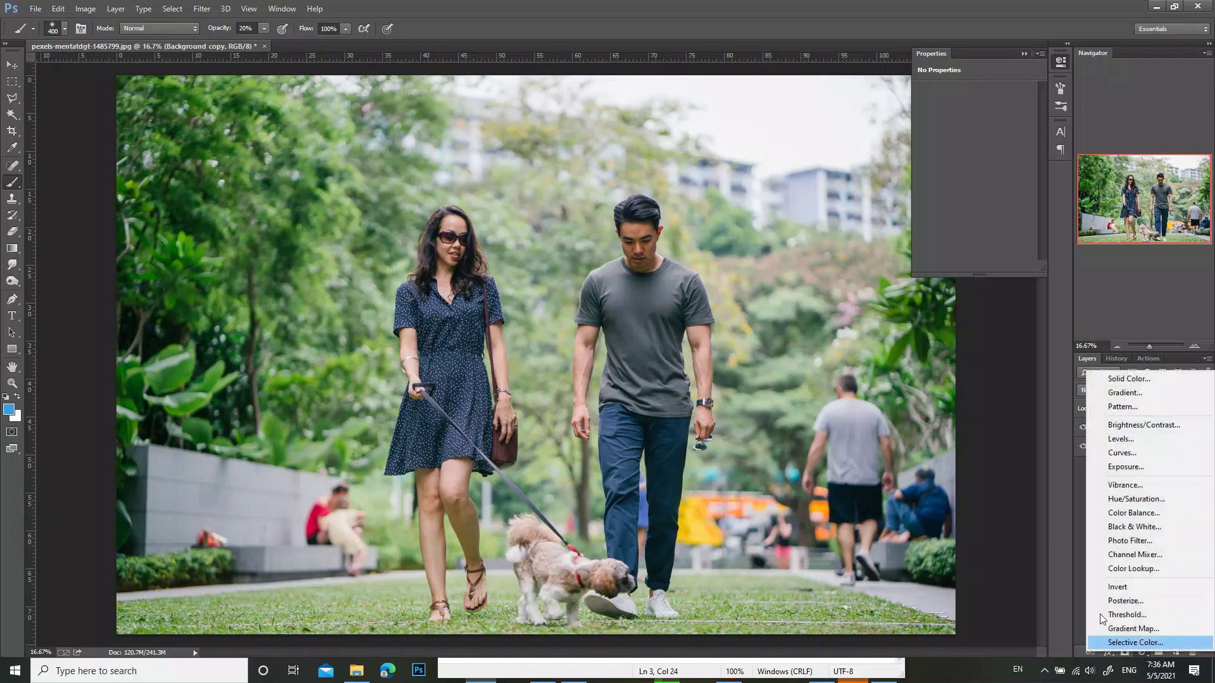
pyautogui.click(1137, 569)
pyautogui.click(1011, 111)
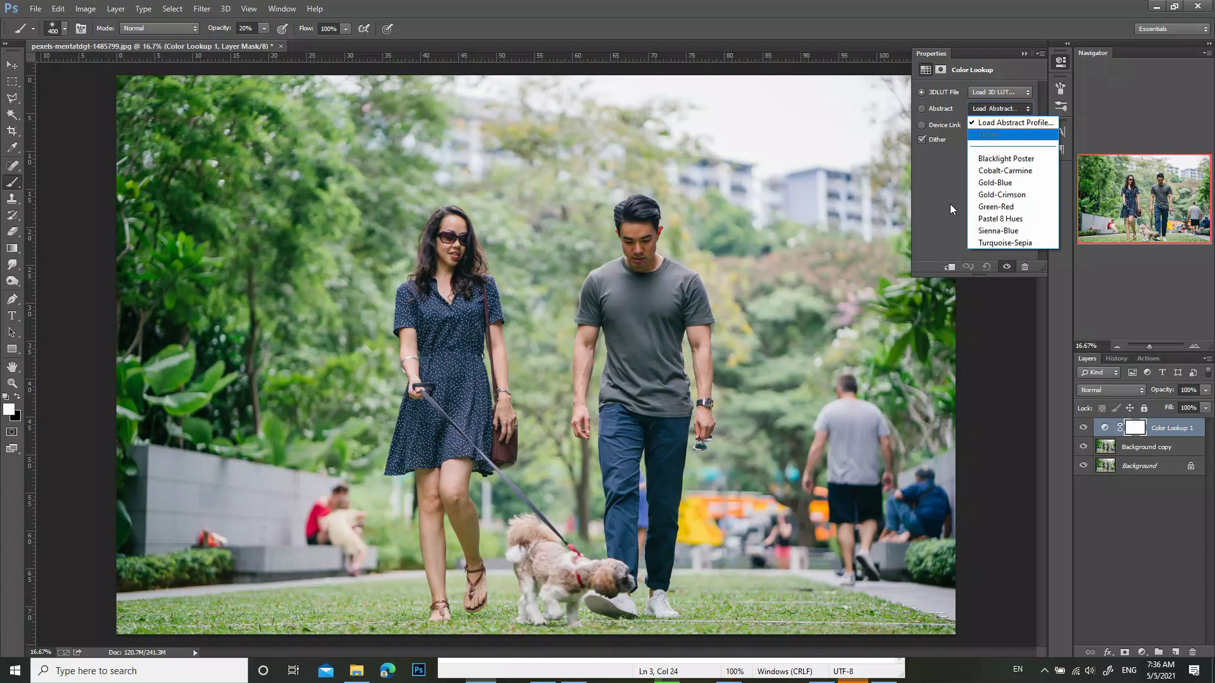
pyautogui.click(996, 232)
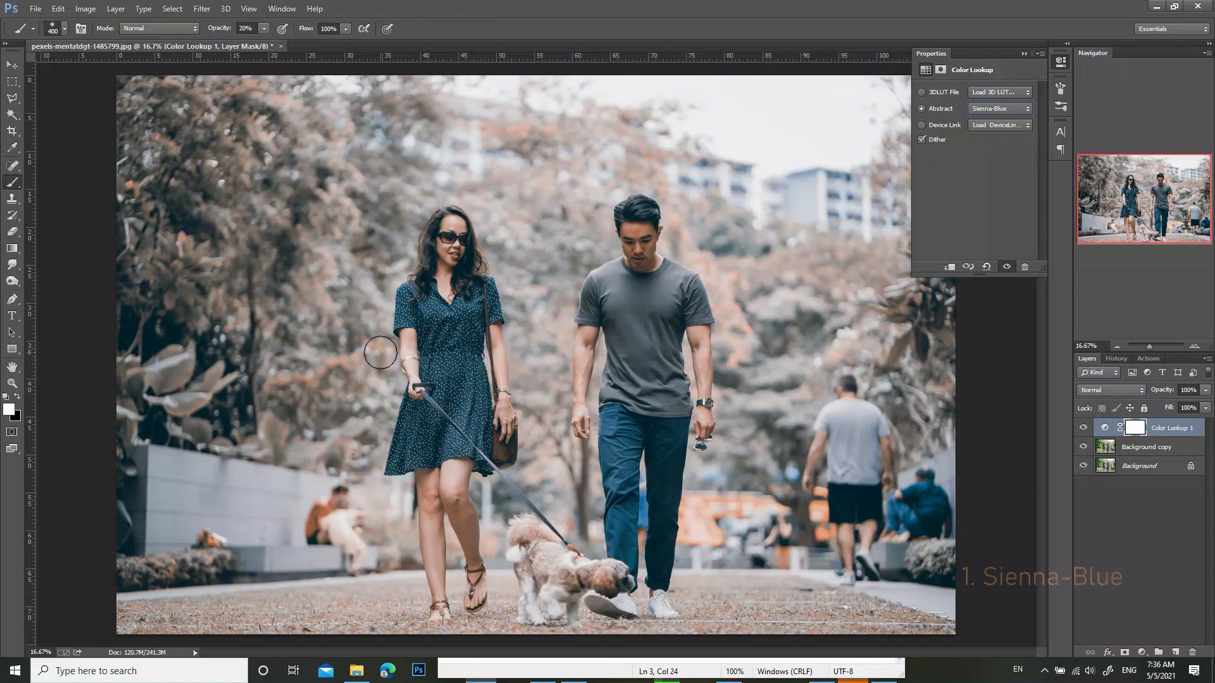
pyautogui.click(1083, 429)
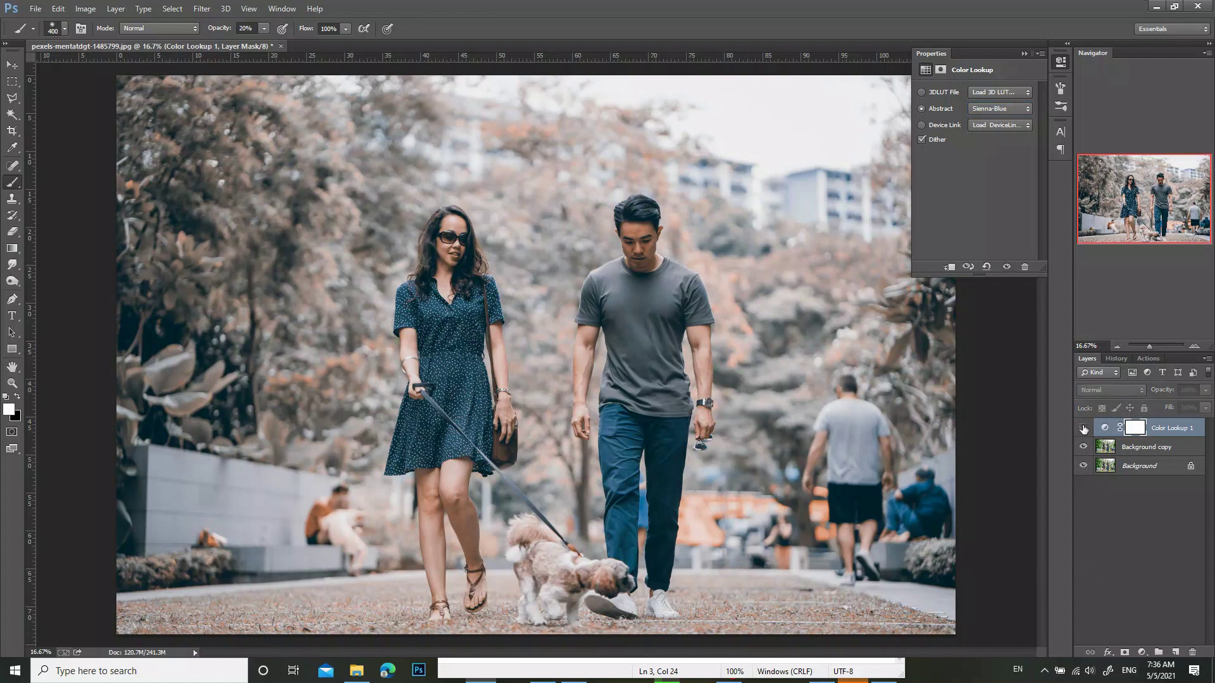
pyautogui.click(1083, 428)
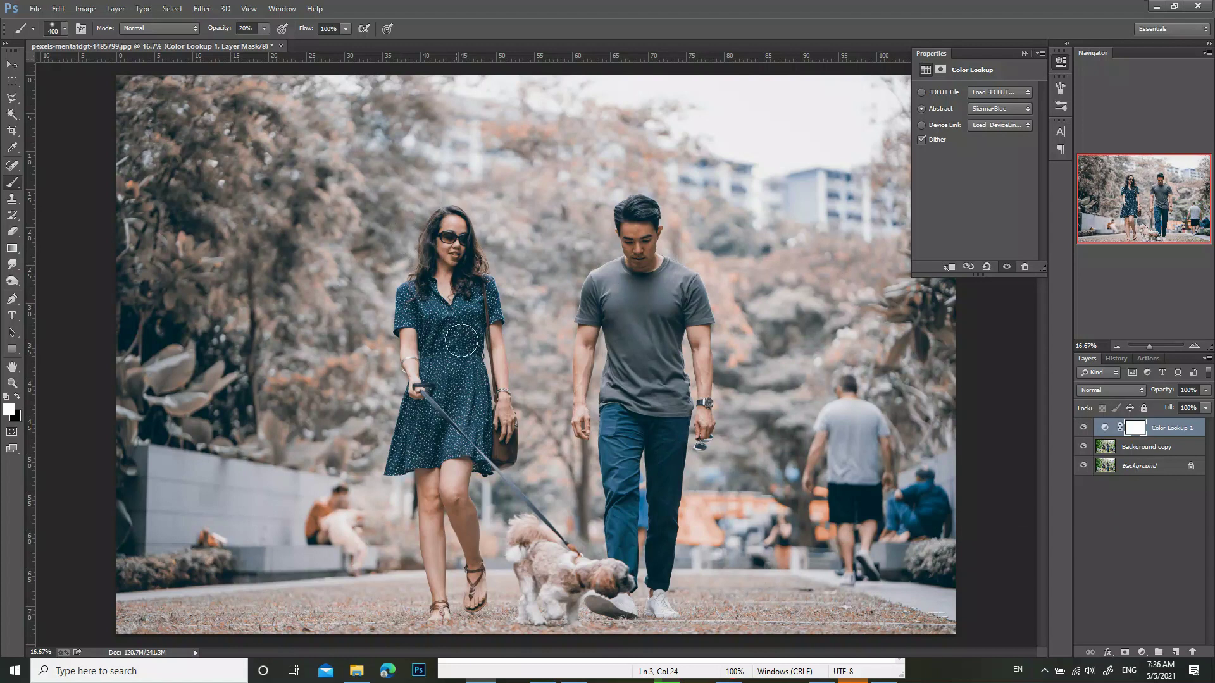
# Test the Sienna-Blue layer at 75% and 69% opacity, then delete it
pyautogui.click(1206, 390)
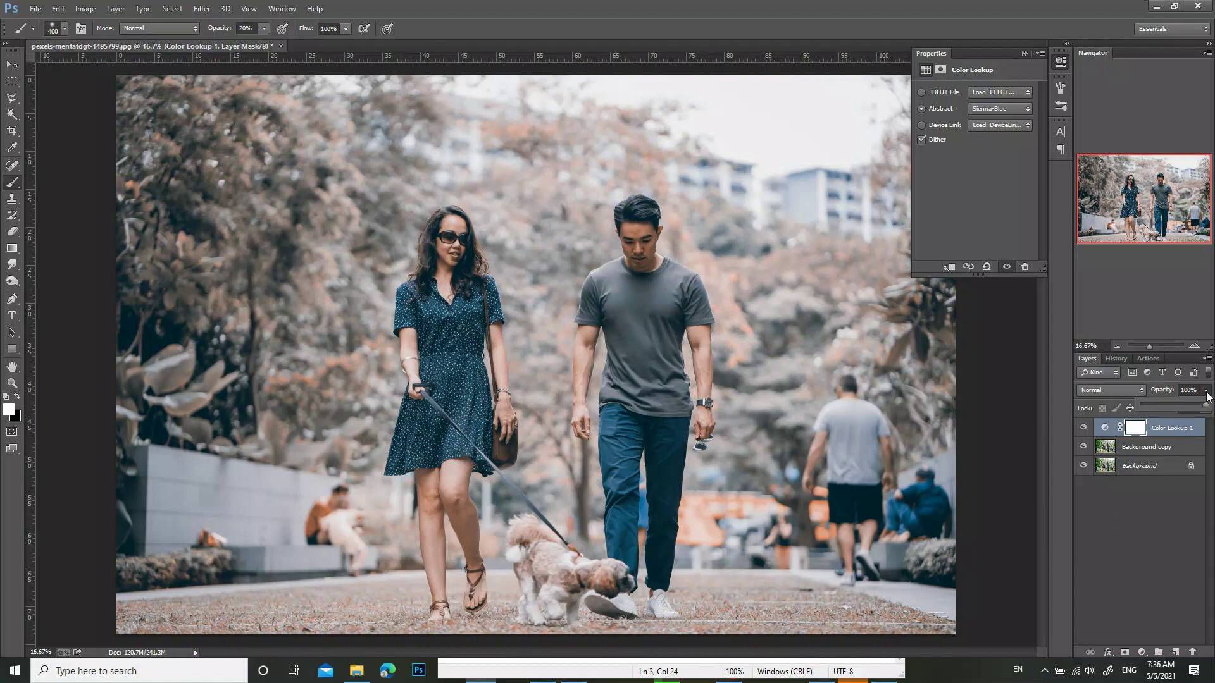
pyautogui.moveTo(1206, 407); pyautogui.dragTo(1191, 409)
pyautogui.moveTo(1177, 409)
pyautogui.mouseDown()
pyautogui.moveTo(1211, 403)
pyautogui.moveTo(1160, 408)
pyautogui.moveTo(1206, 404)
pyautogui.mouseUp()
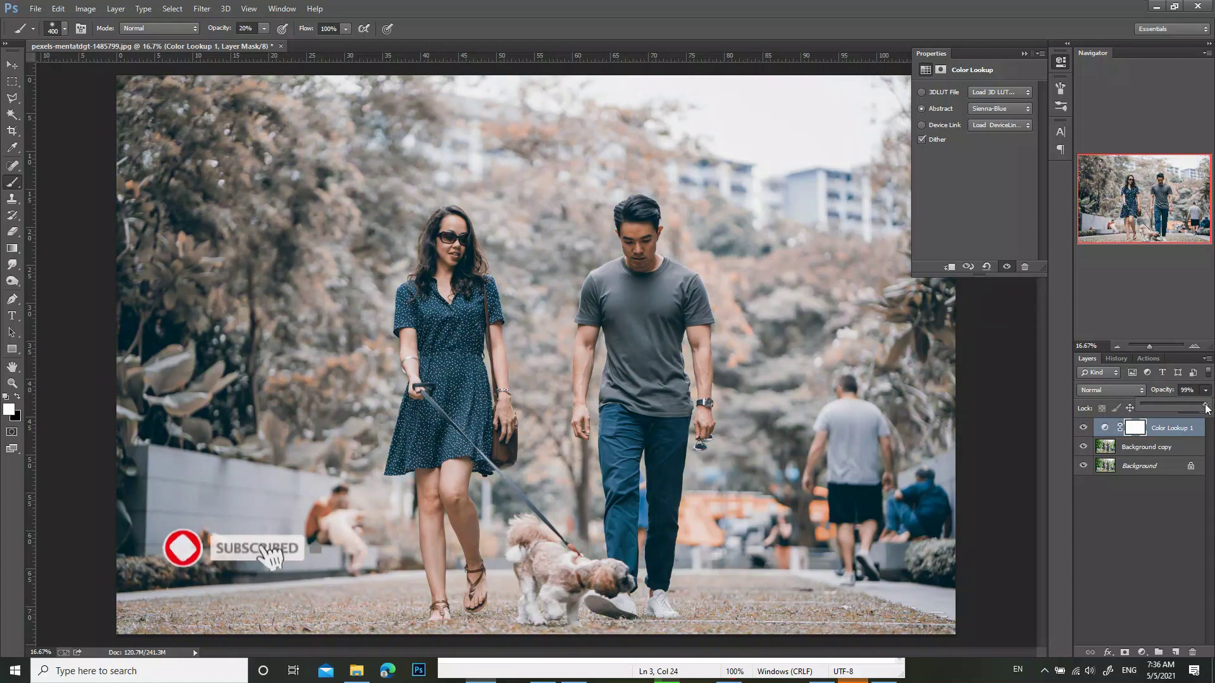
pyautogui.click(1082, 429)
pyautogui.click(1083, 427)
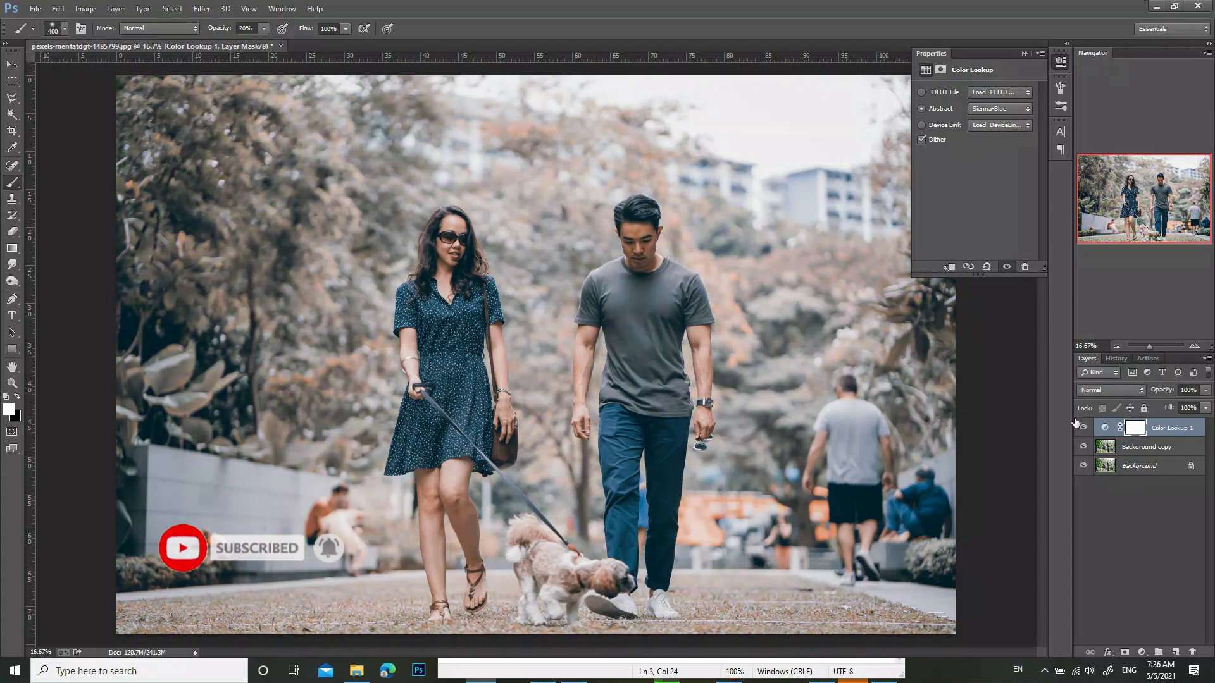
pyautogui.moveTo(1171, 430)
pyautogui.mouseDown()
pyautogui.moveTo(1176, 606)
pyautogui.moveTo(1192, 652)
pyautogui.mouseUp()
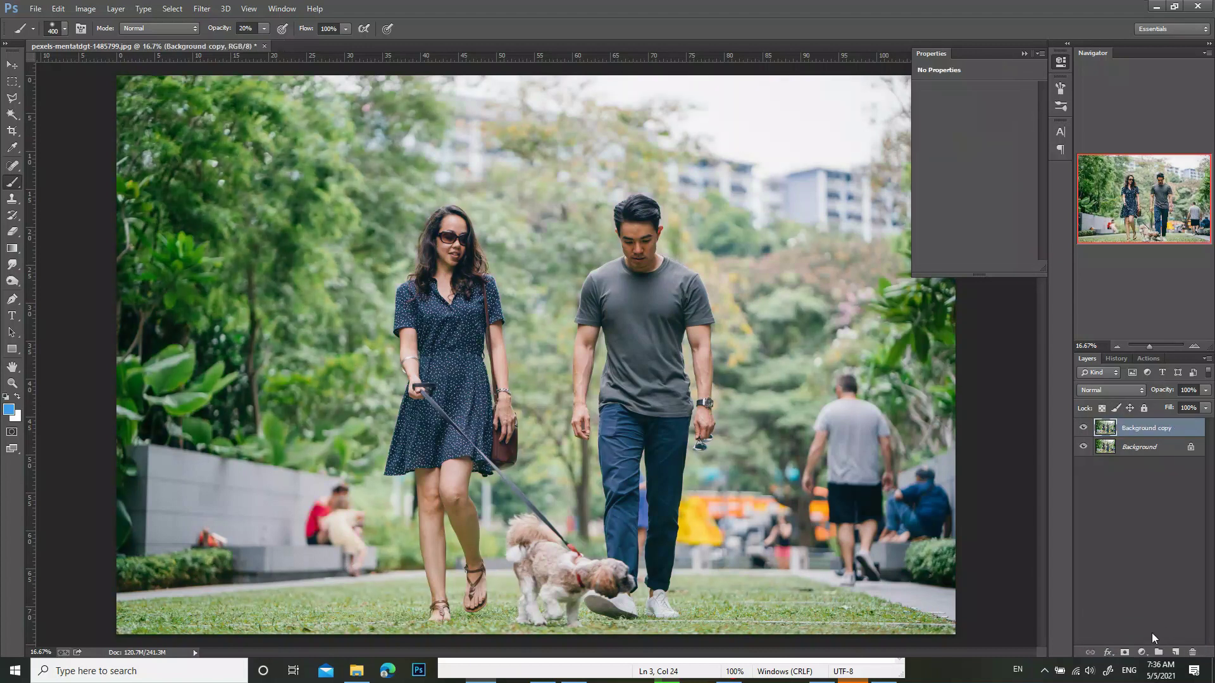
# Add a new Color Lookup layer using the Gold-Blue abstract preset
pyautogui.click(1142, 653)
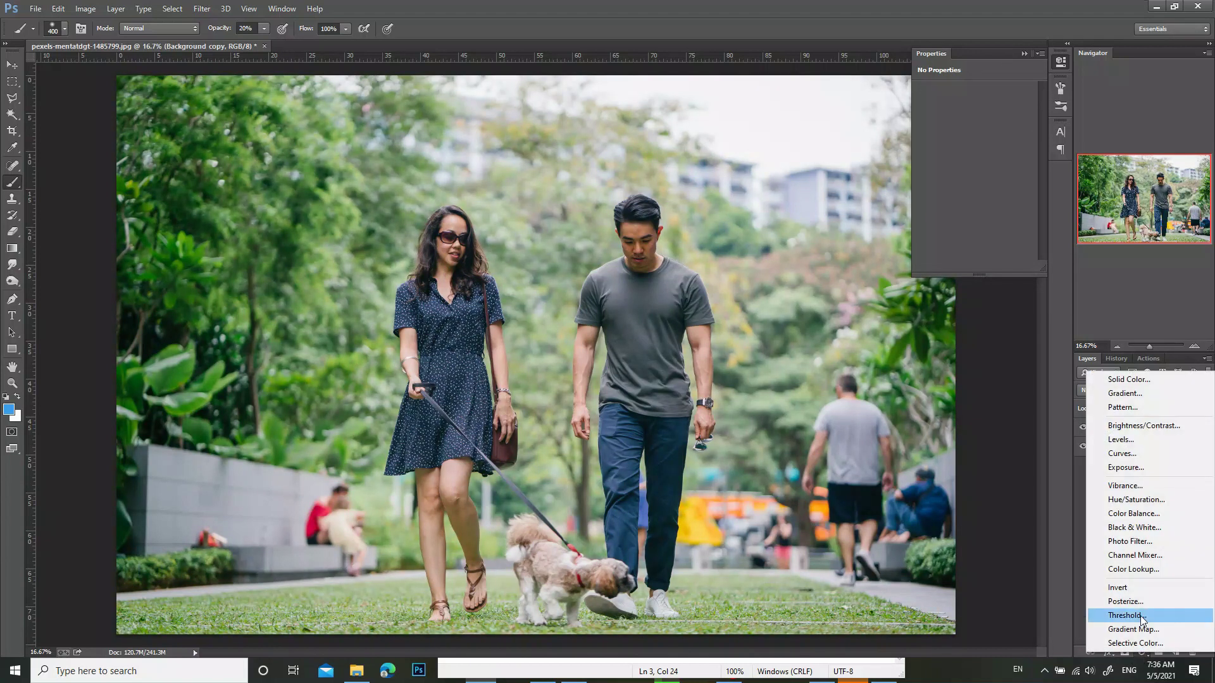
pyautogui.click(1133, 569)
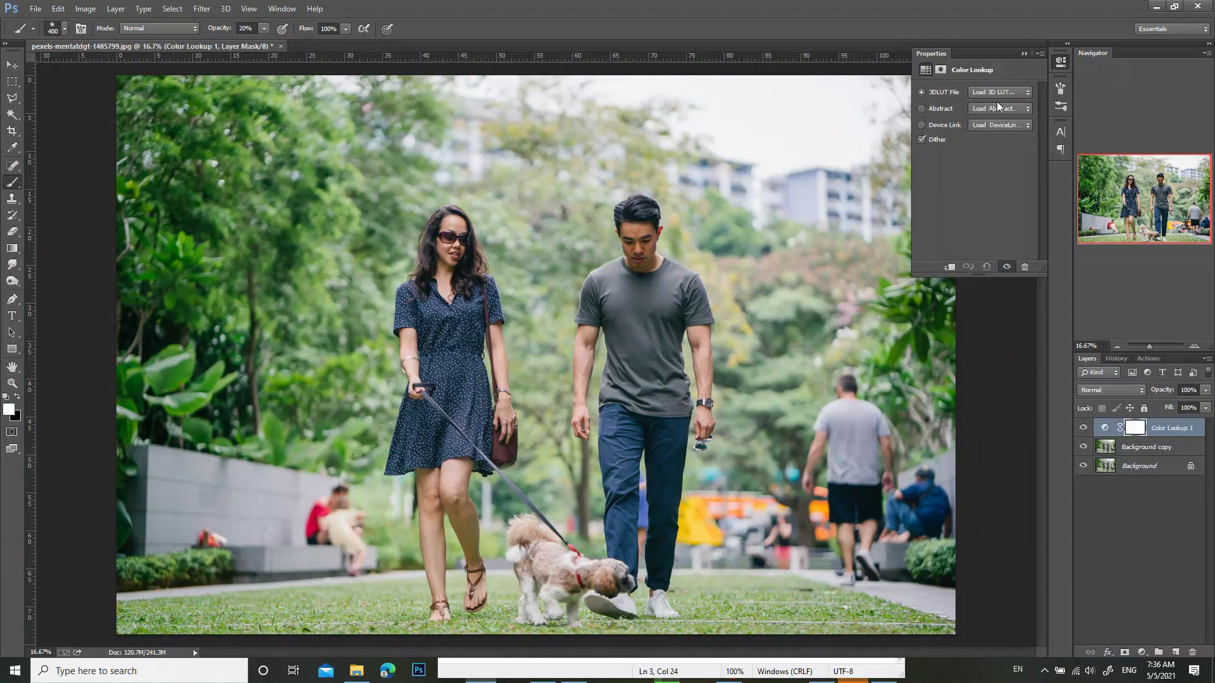
pyautogui.click(997, 107)
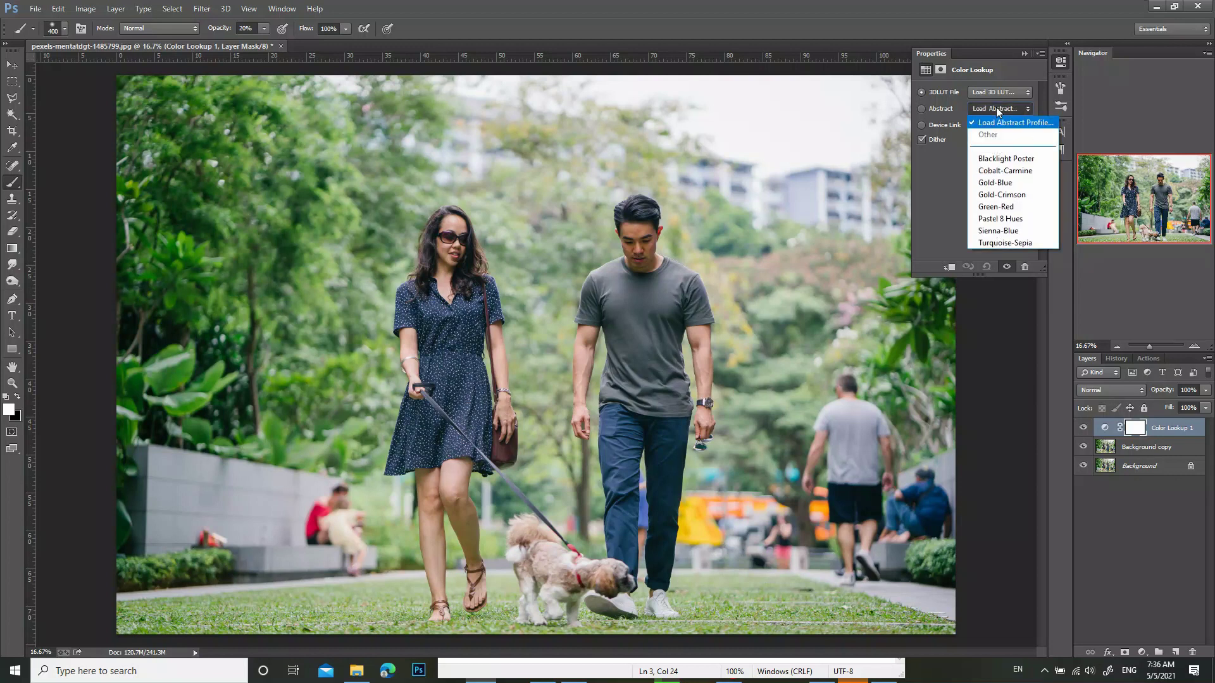
pyautogui.click(1002, 184)
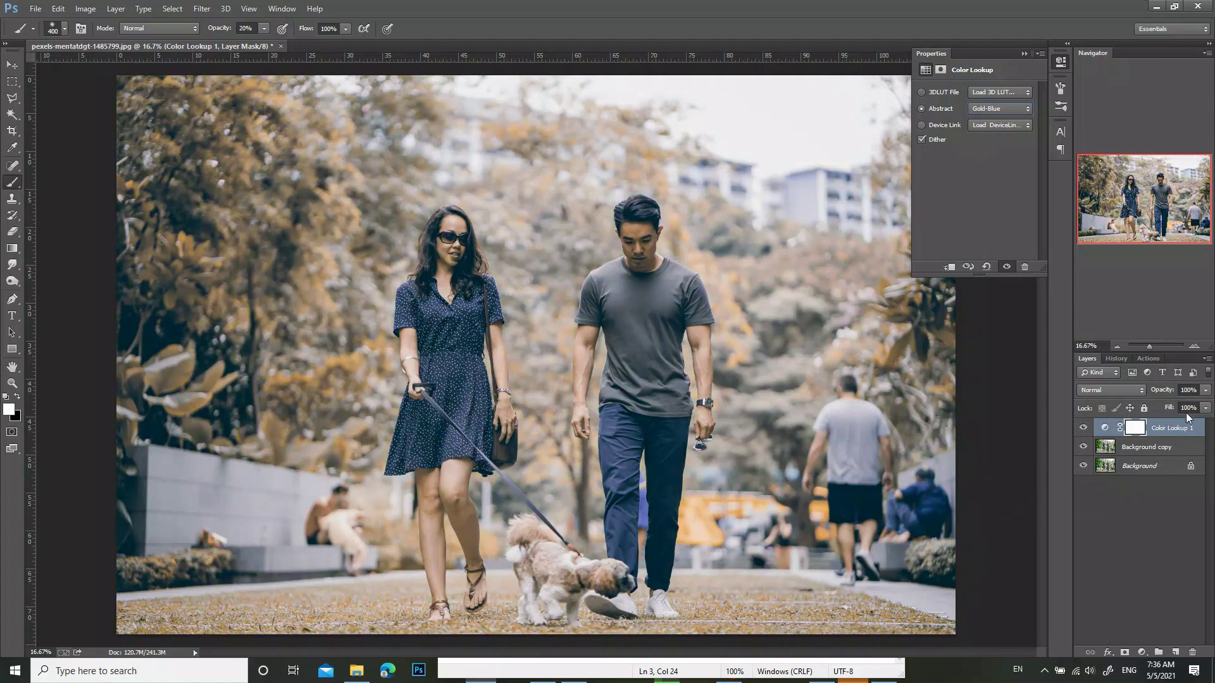
# Lower the Gold-Blue layer to 64% opacity and compare it with the original
pyautogui.click(1207, 391)
pyautogui.moveTo(1205, 411); pyautogui.dragTo(1173, 408)
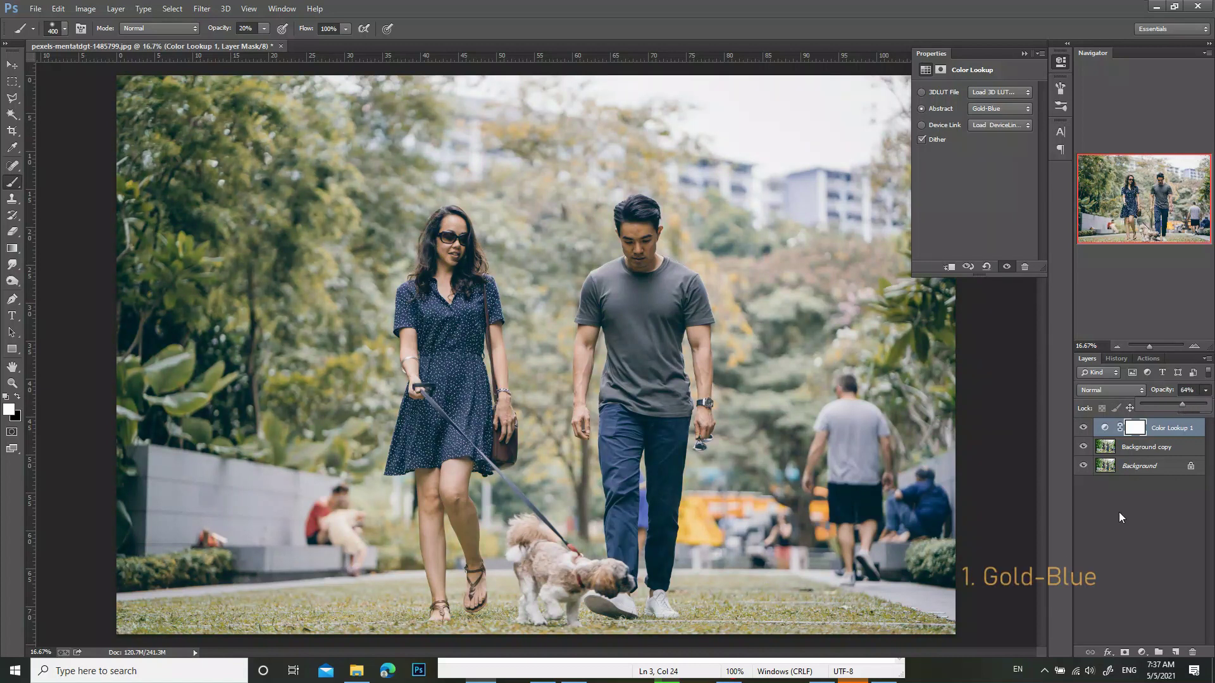
pyautogui.click(1083, 428)
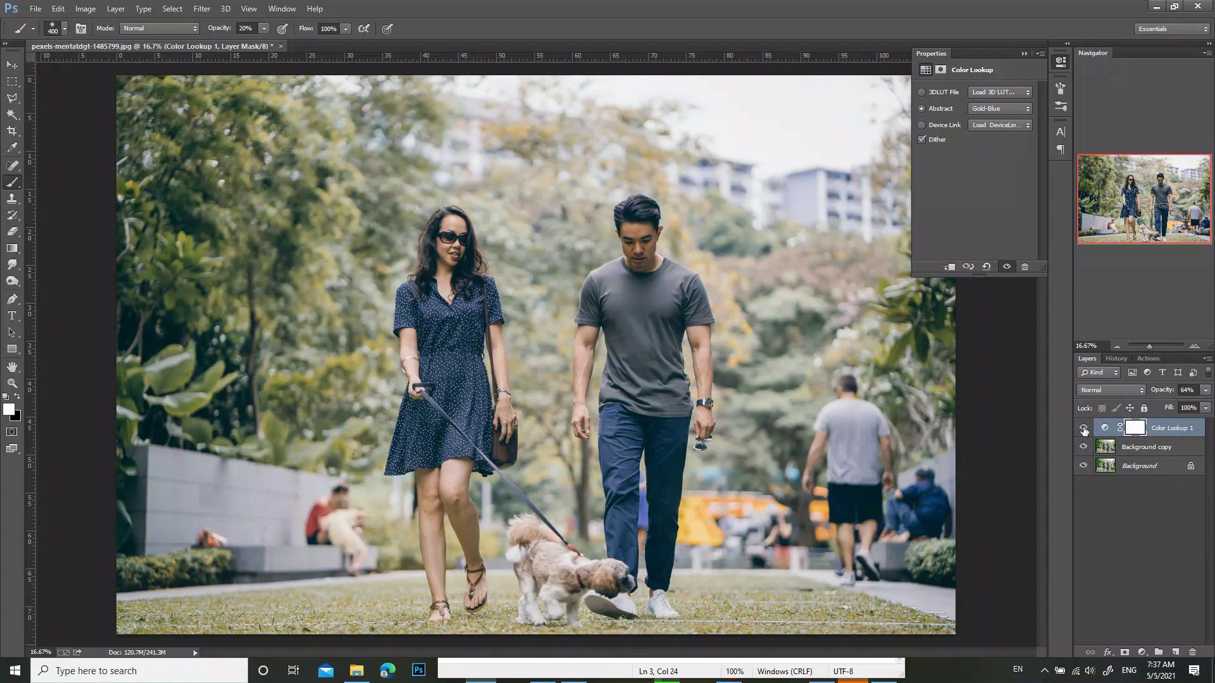
pyautogui.click(1083, 429)
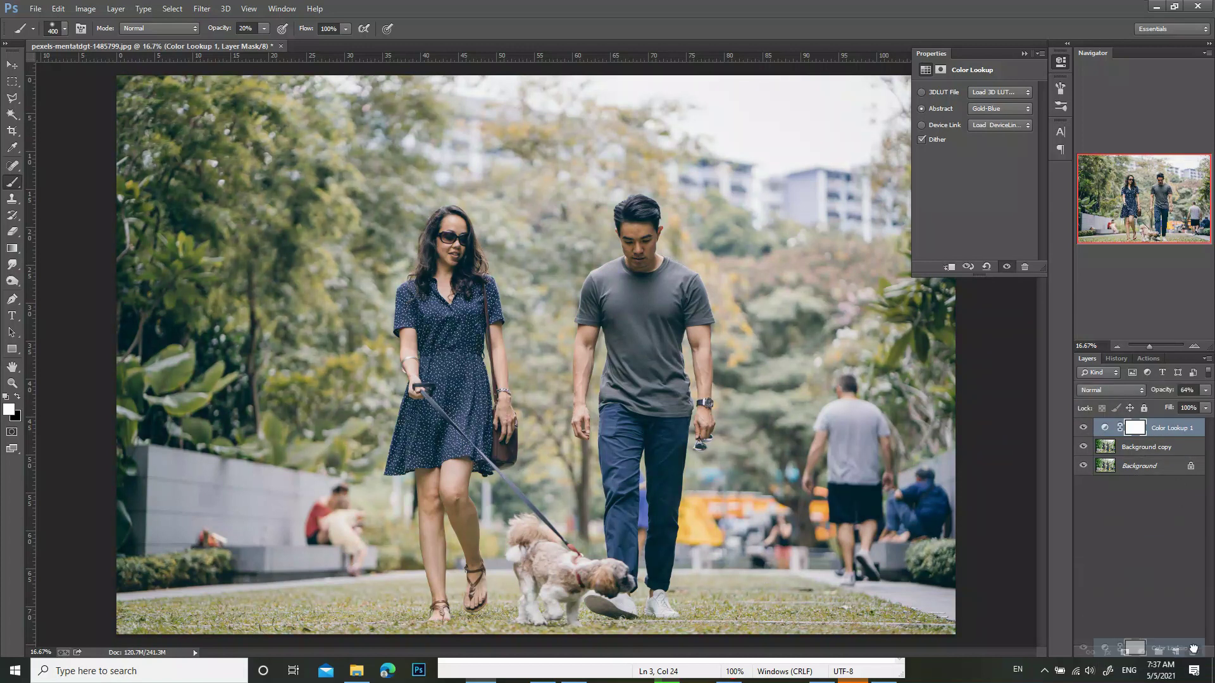
# Replace the old grade with a new Color Lookup layer using the Turquoise-Sepia preset
pyautogui.moveTo(1172, 429); pyautogui.dragTo(1192, 652)
pyautogui.click(1142, 652)
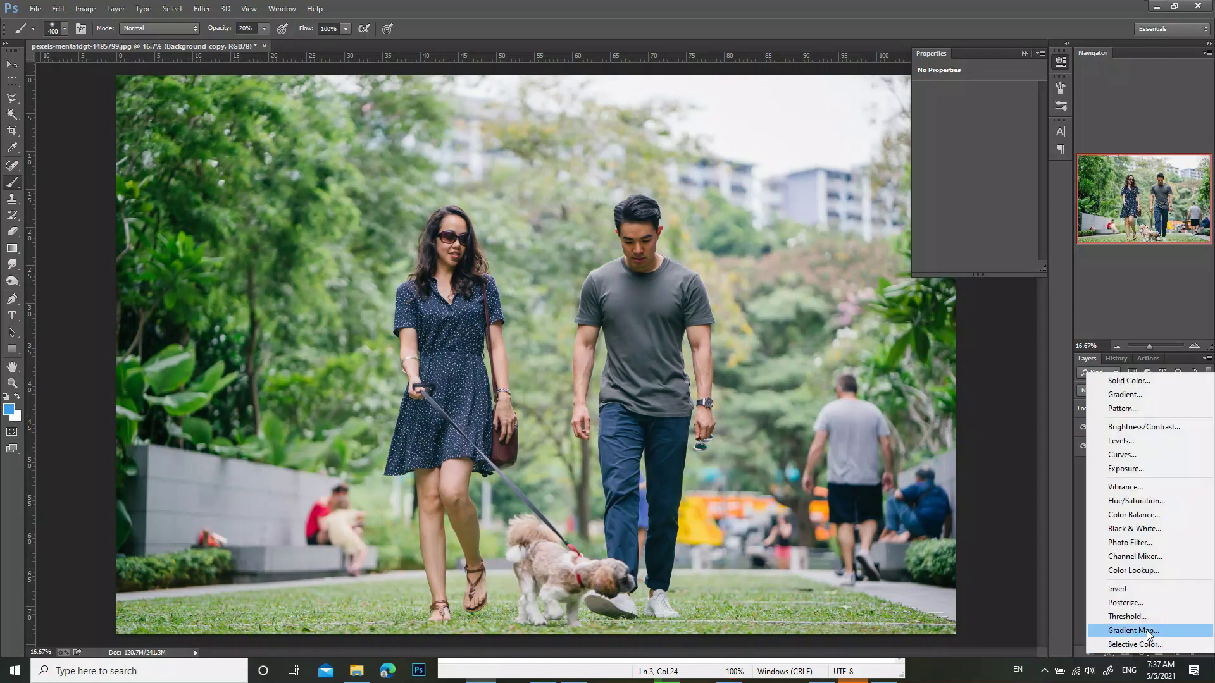
pyautogui.click(1144, 571)
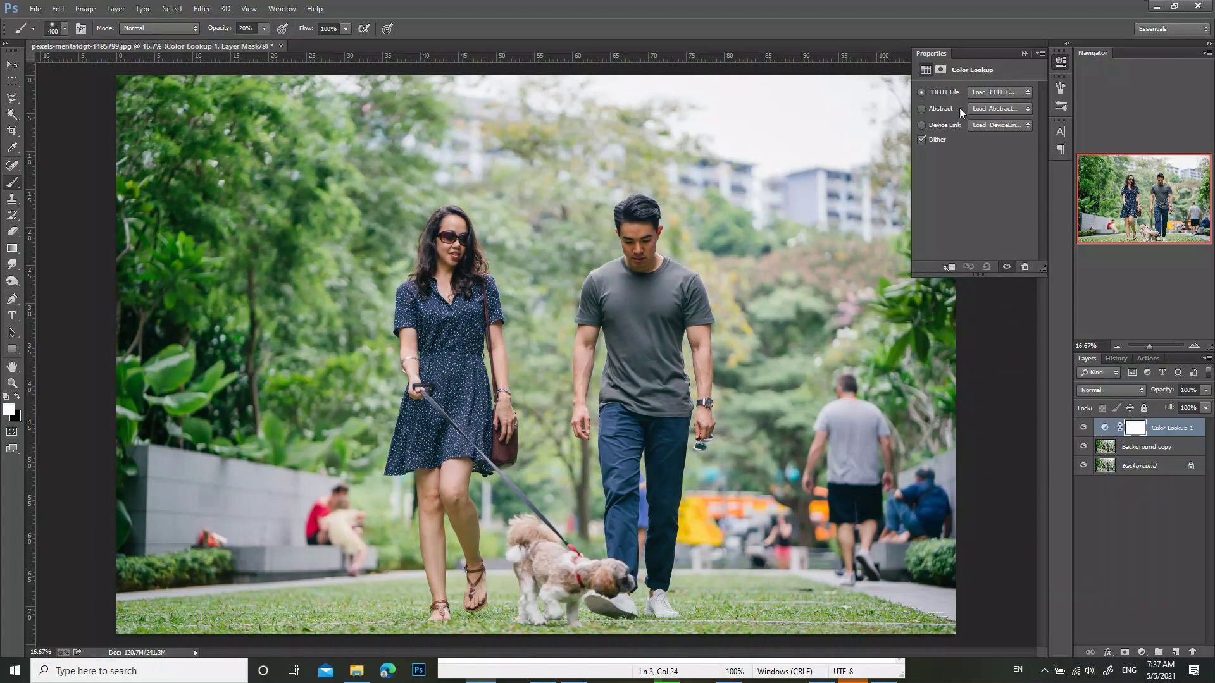
pyautogui.click(981, 109)
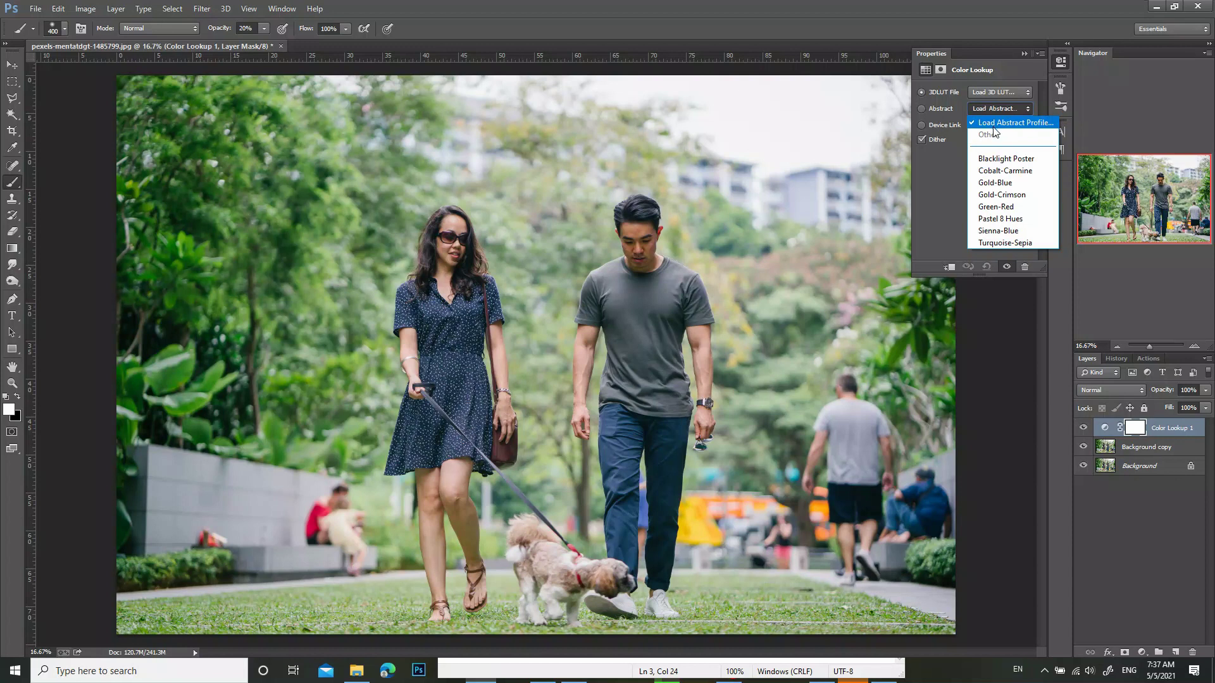
pyautogui.click(1004, 243)
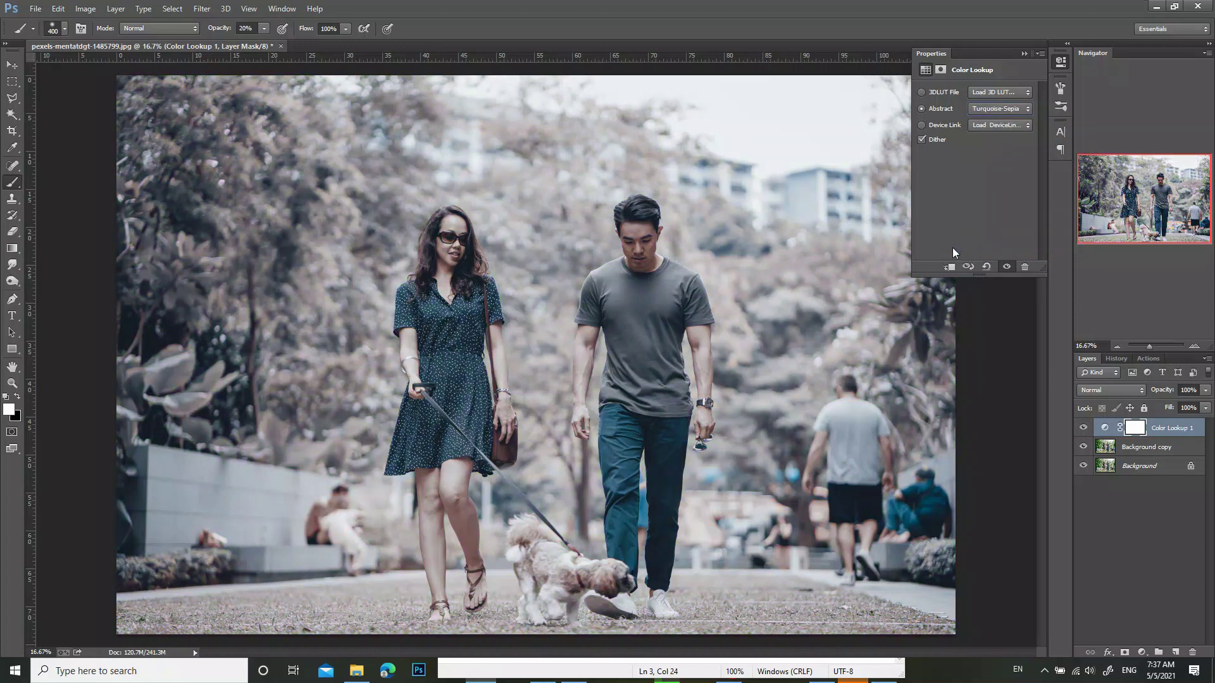
# Set the Turquoise-Sepia layer to about 80% opacity and compare with the original
pyautogui.click(1205, 392)
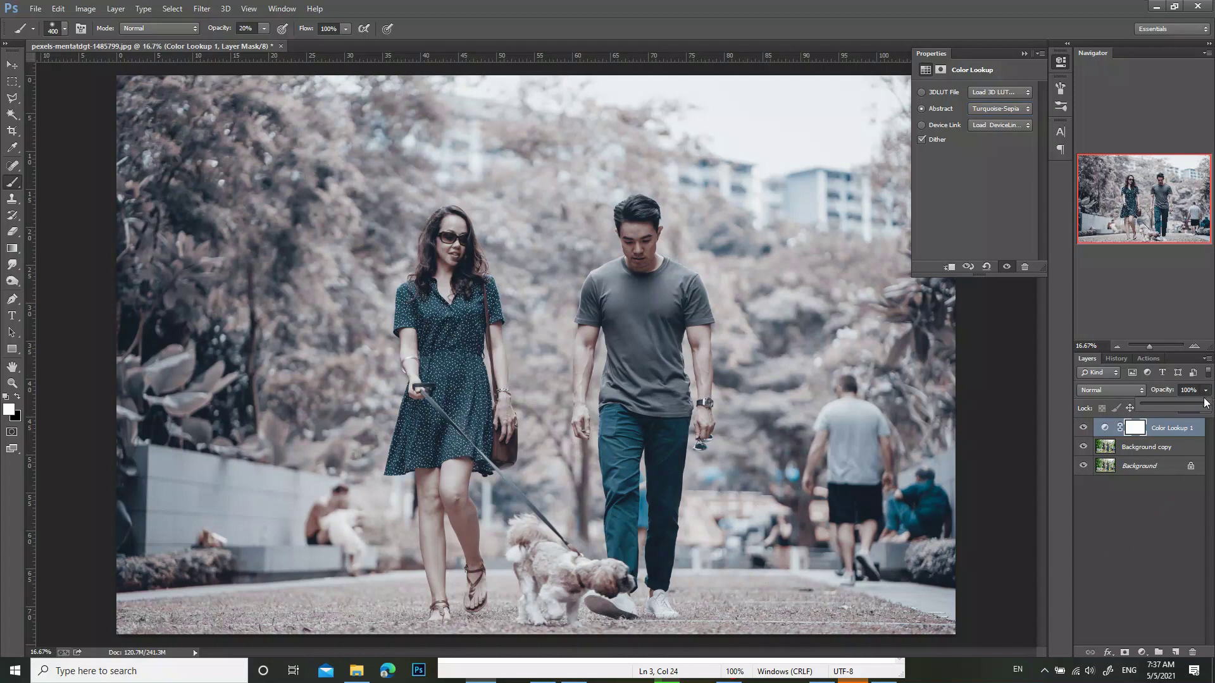
pyautogui.moveTo(1204, 407); pyautogui.dragTo(1195, 408)
pyautogui.click(1084, 428)
pyautogui.click(1084, 427)
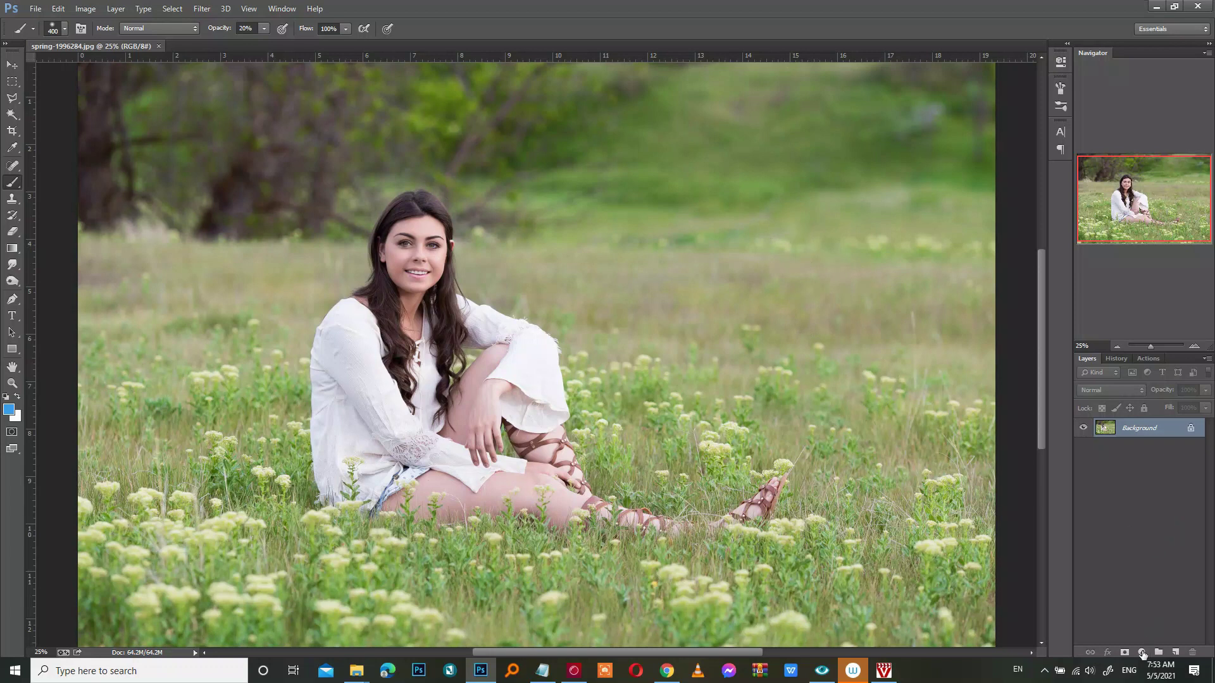
pyautogui.click(1142, 654)
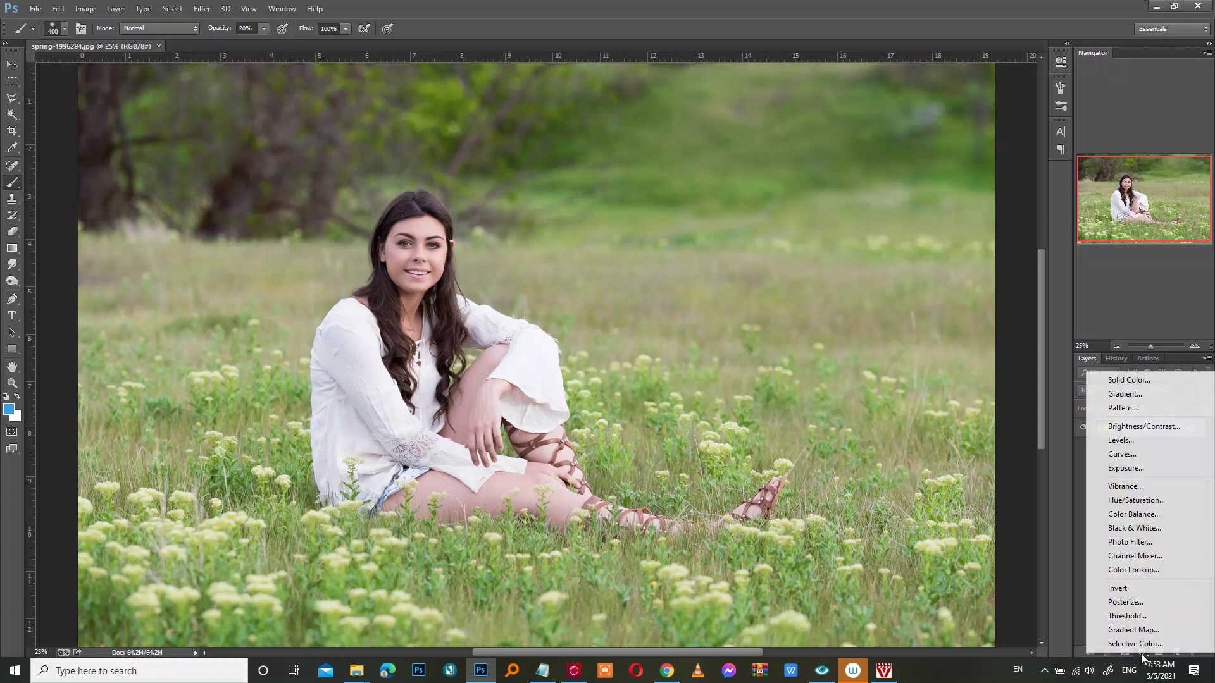
# Grade the flower-field photo with a Sienna-Blue Color Lookup at 76% opacity, checking before and after
pyautogui.click(1132, 570)
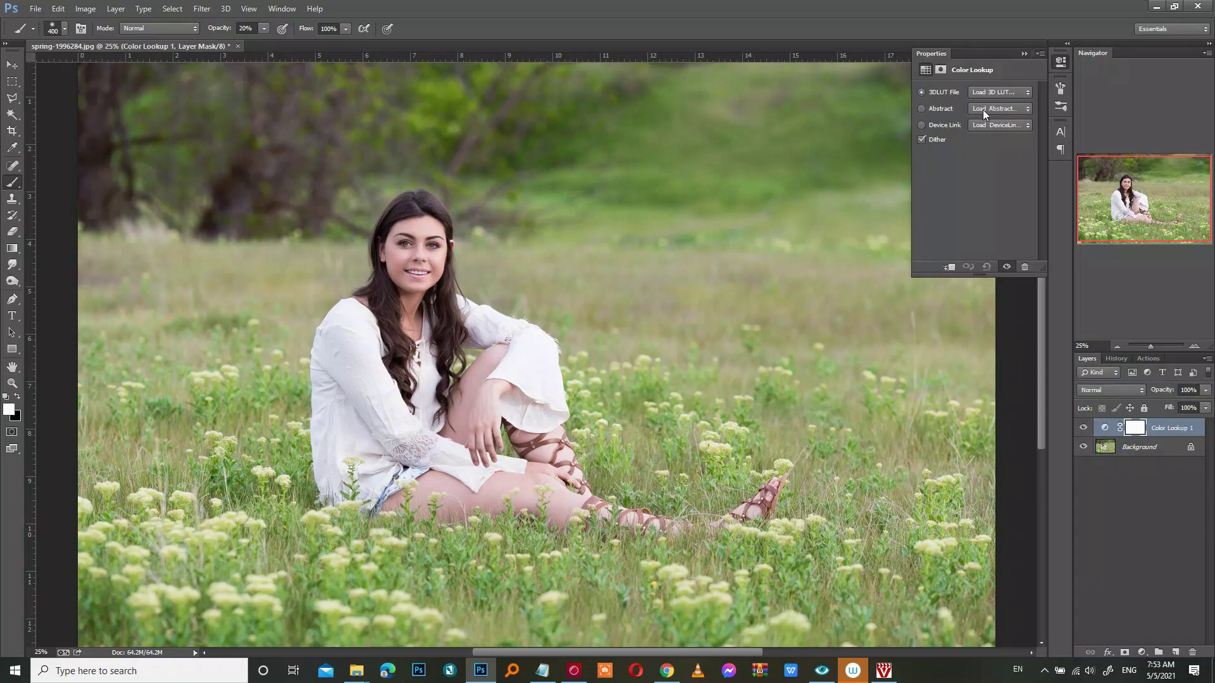
pyautogui.click(982, 109)
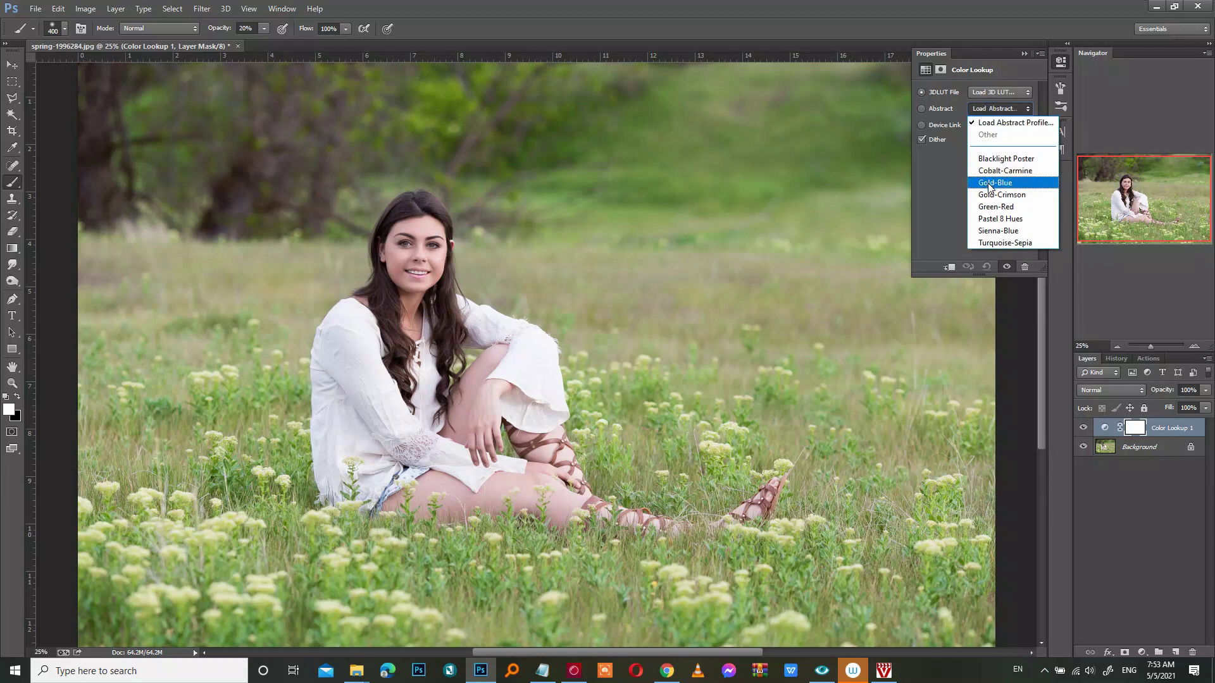
pyautogui.click(996, 230)
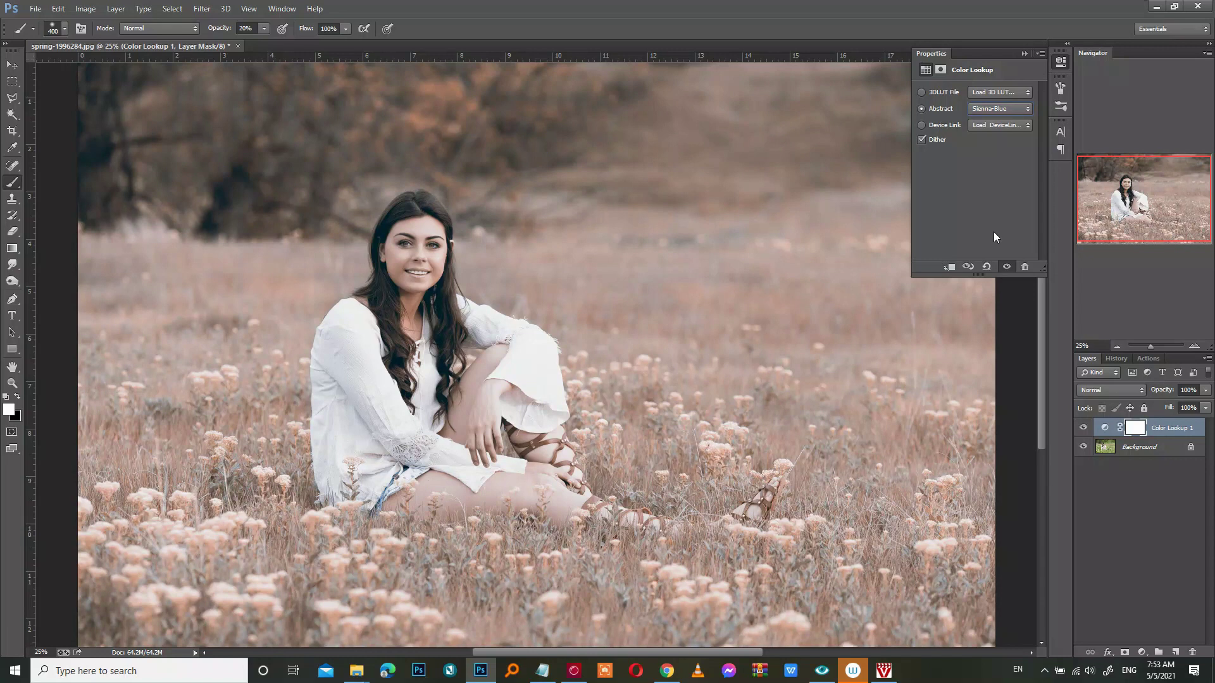
pyautogui.hotkey('ctrl', '-')
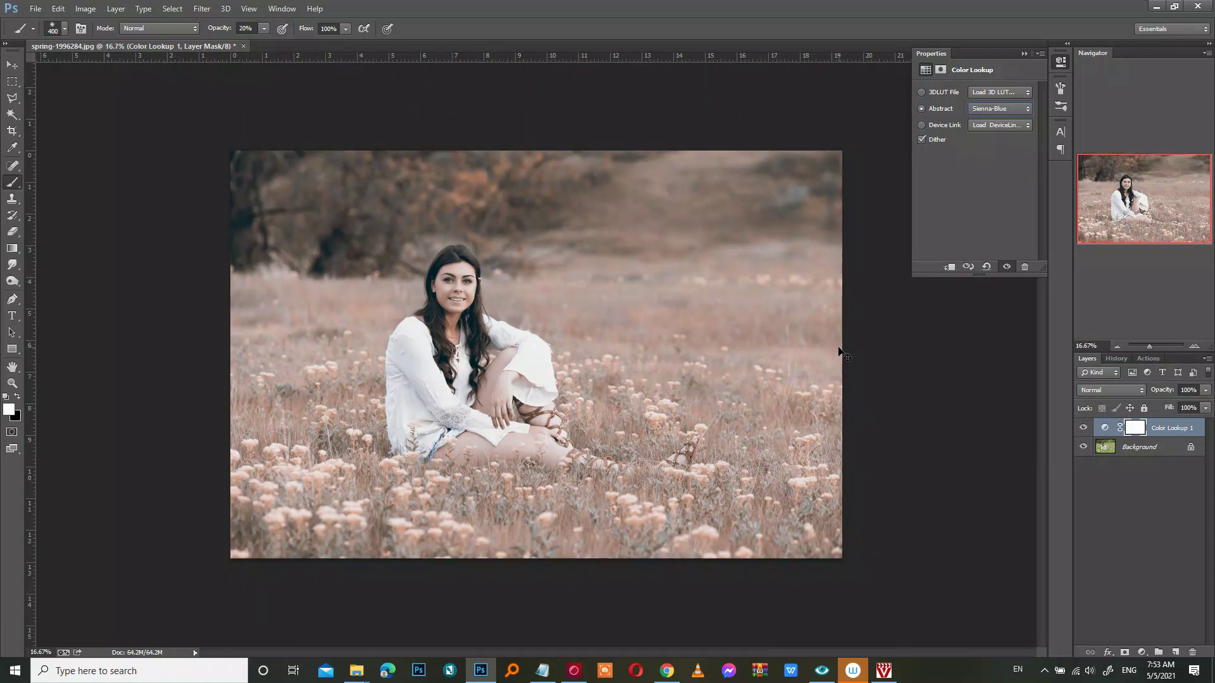
pyautogui.click(1205, 393)
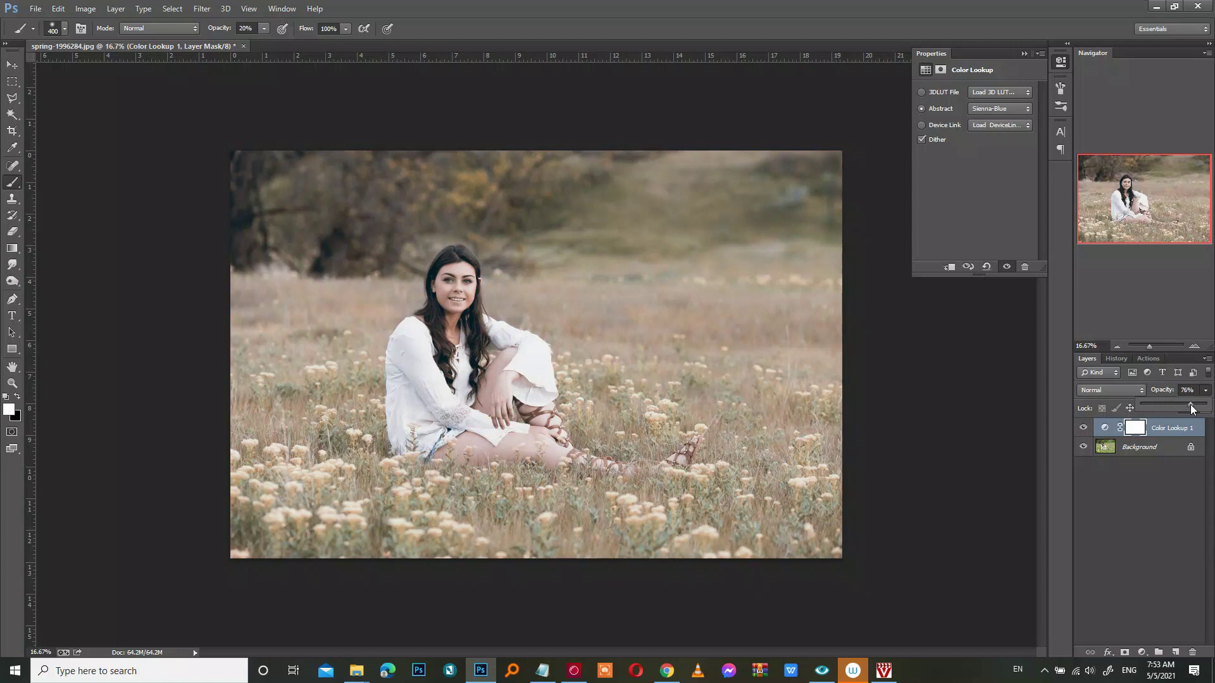
pyautogui.click(1083, 428)
pyautogui.click(1082, 429)
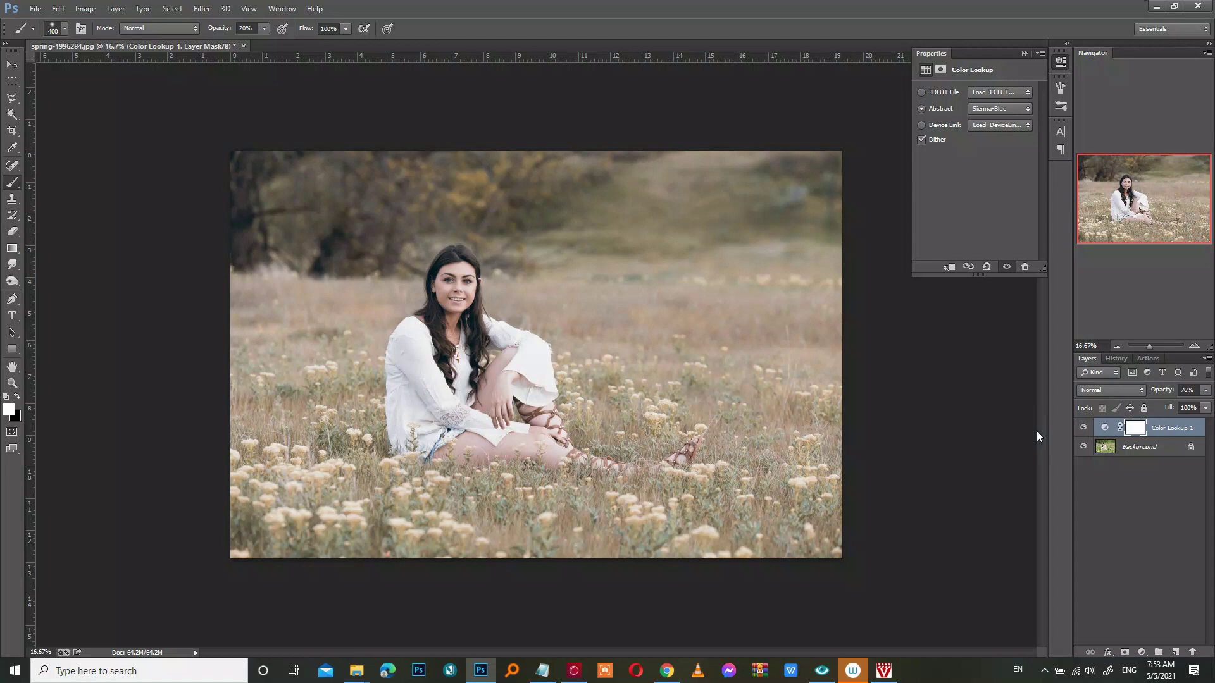
pyautogui.hotkey('ctrl', '+')
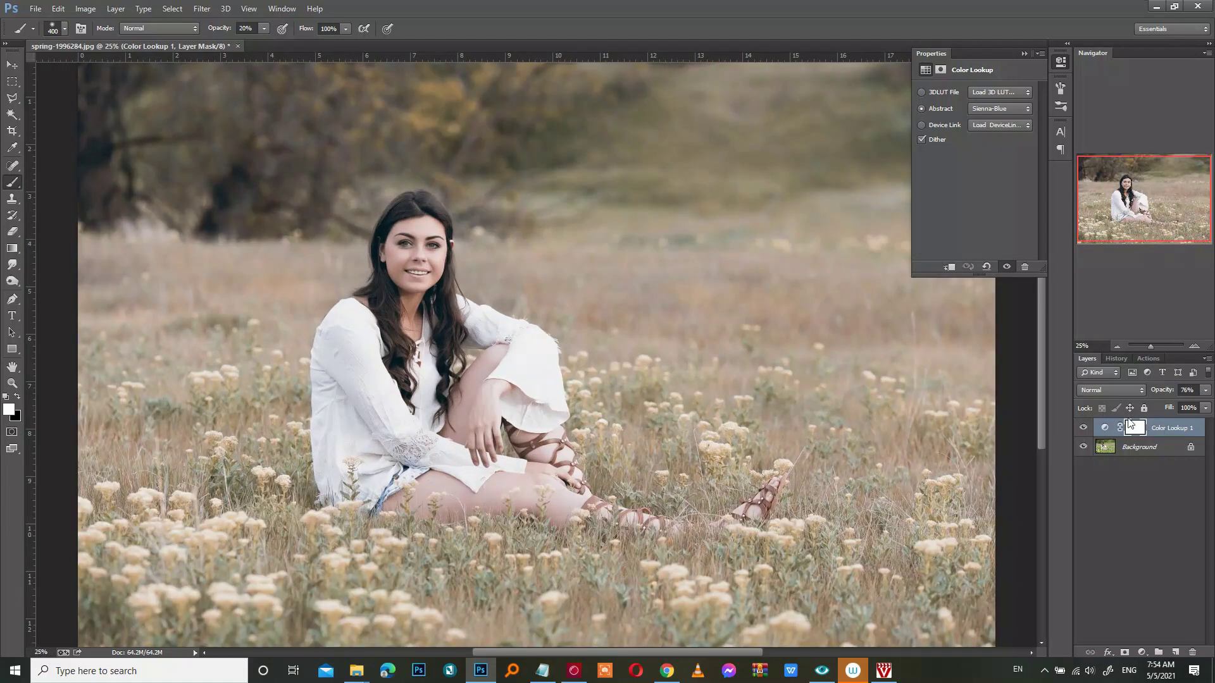
# Switch the Color Lookup preset to Cobalt-Carmine and save the file
pyautogui.click(991, 109)
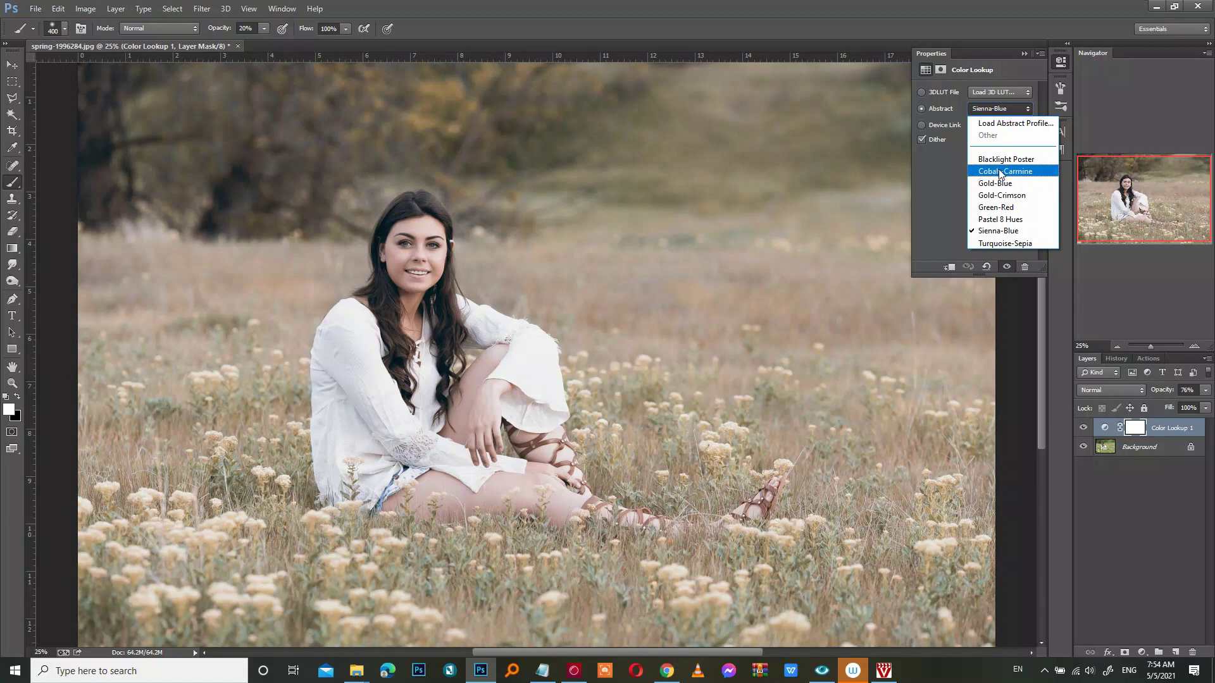
pyautogui.click(999, 169)
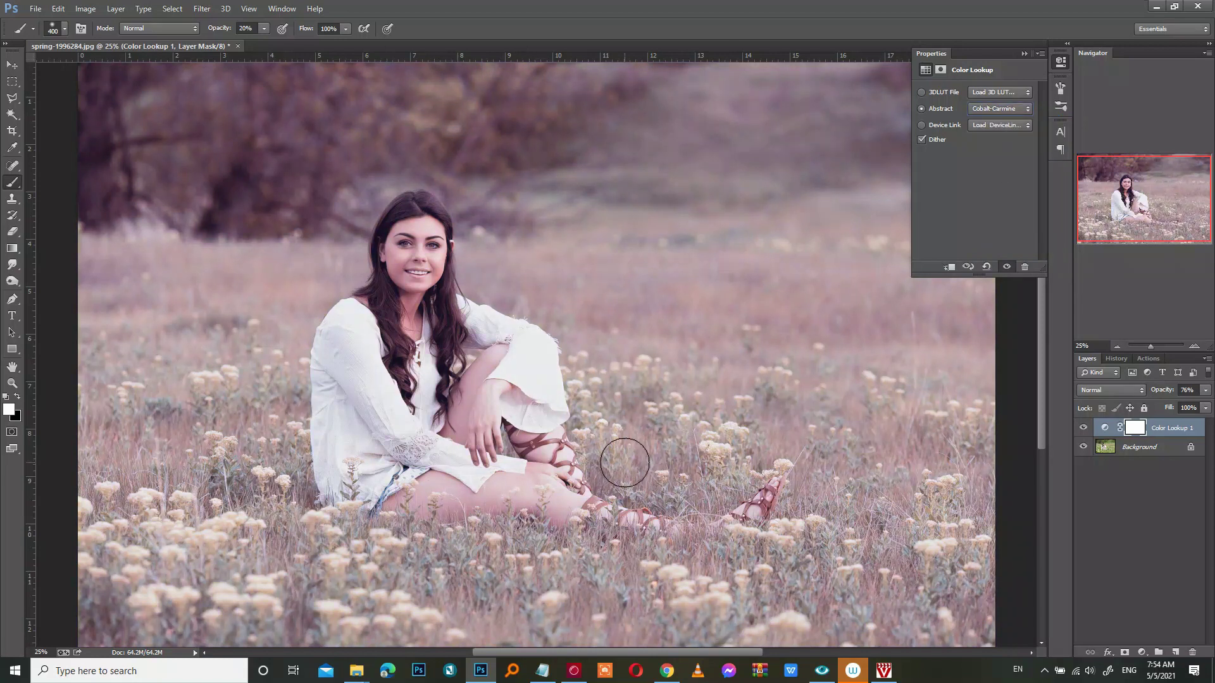
pyautogui.hotkey('ctrl', '-')
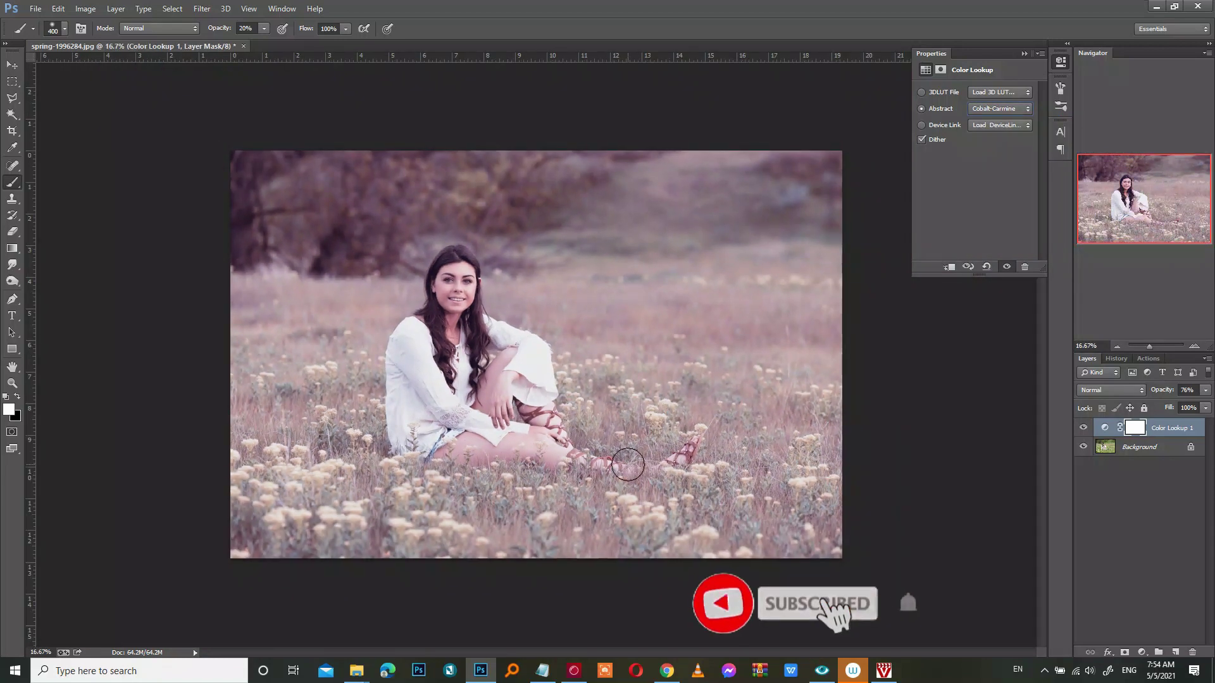
pyautogui.hotkey('ctrl', 's')
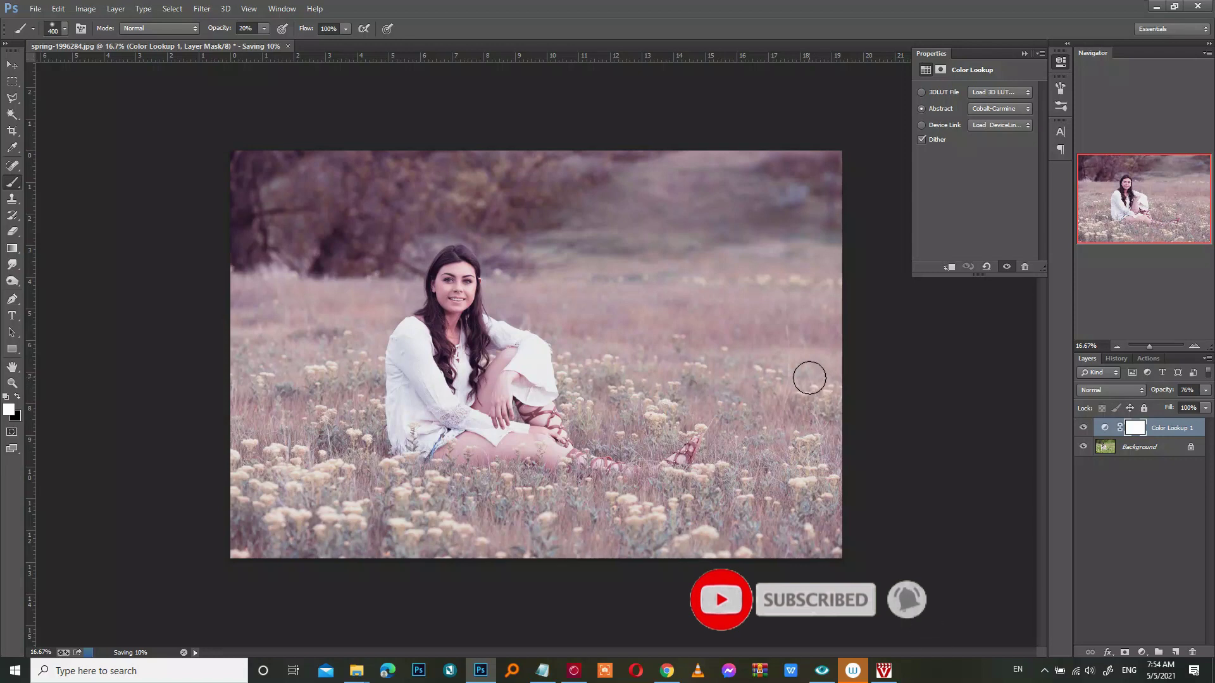
# Zoom in on the woman and select the Color Lookup layer's mask
pyautogui.hotkey('ctrl', '+')
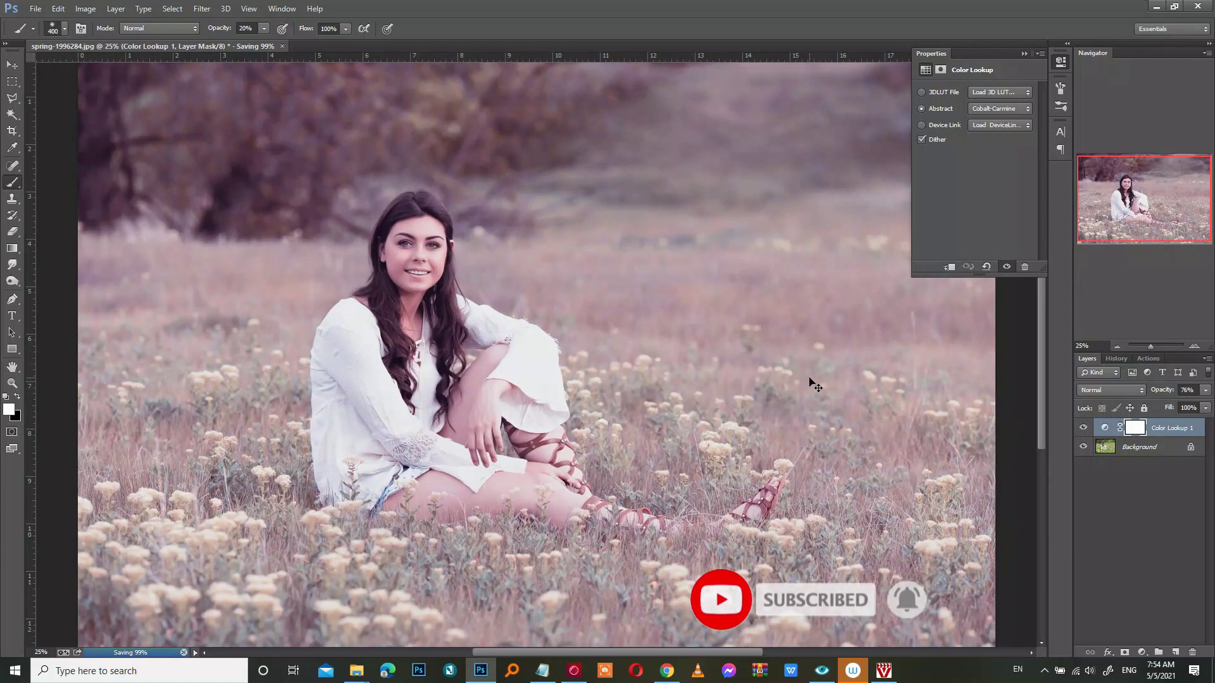
pyautogui.hotkey('ctrl', '+')
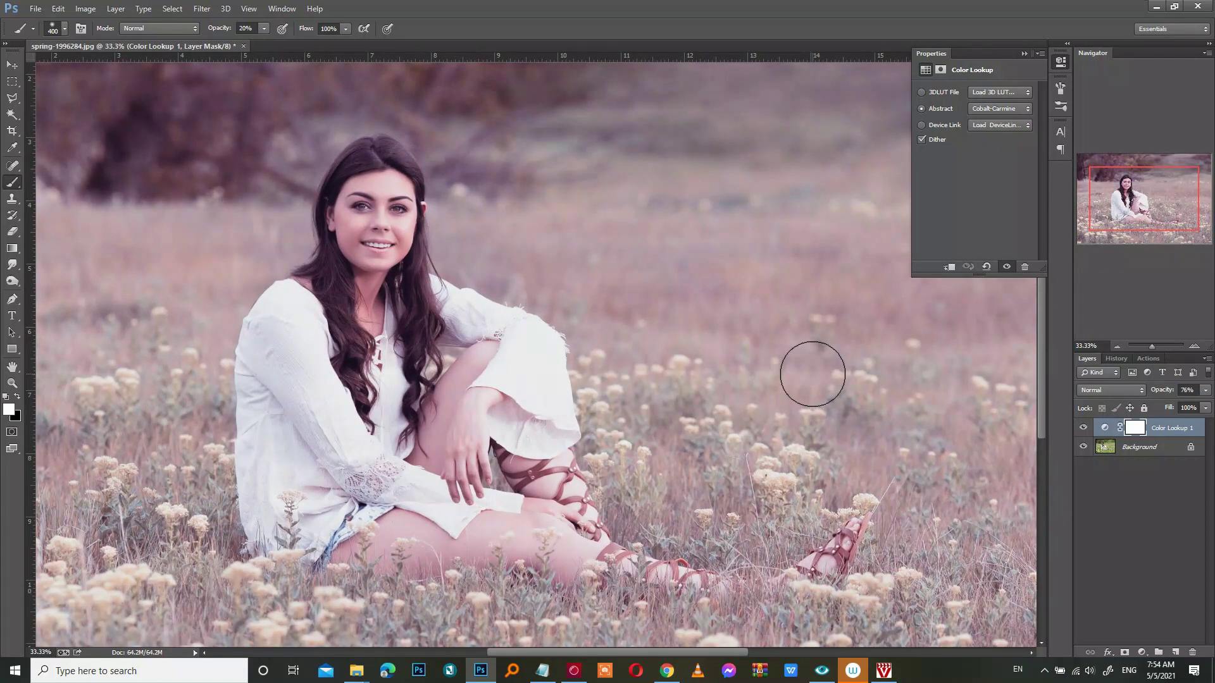
pyautogui.click(1135, 429)
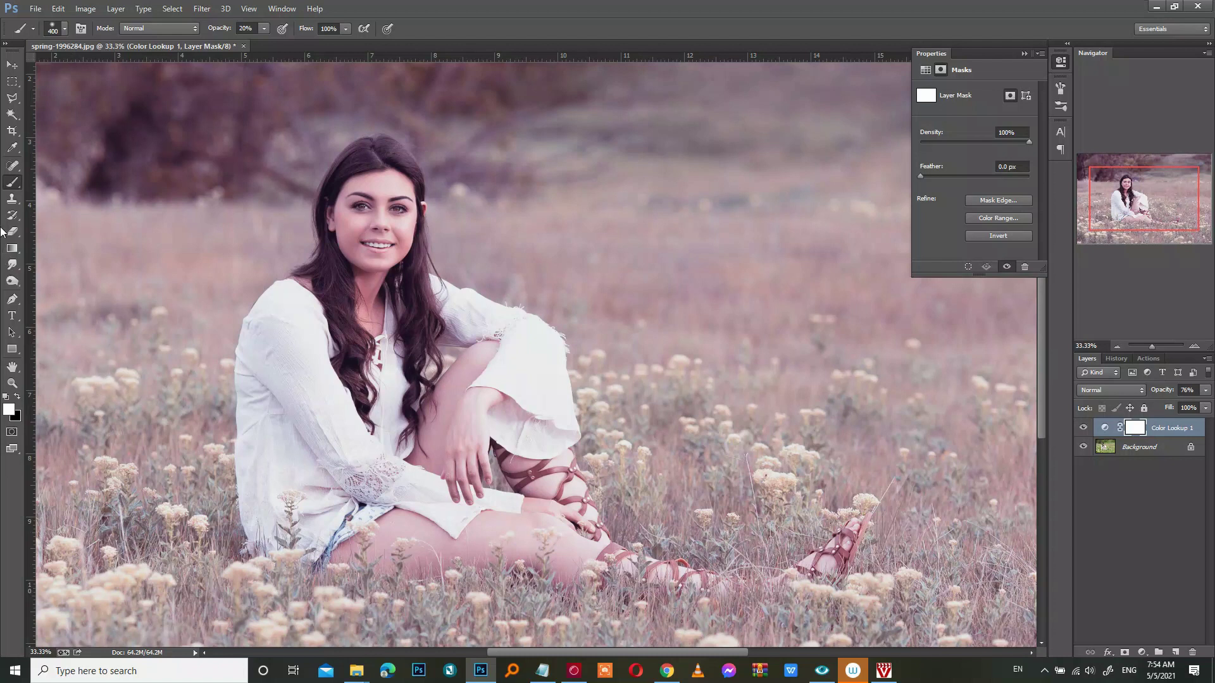
# Set up a black Brush at 41% opacity and size 35 for masking the woman's face
pyautogui.rightClick(14, 184)
pyautogui.click(51, 181)
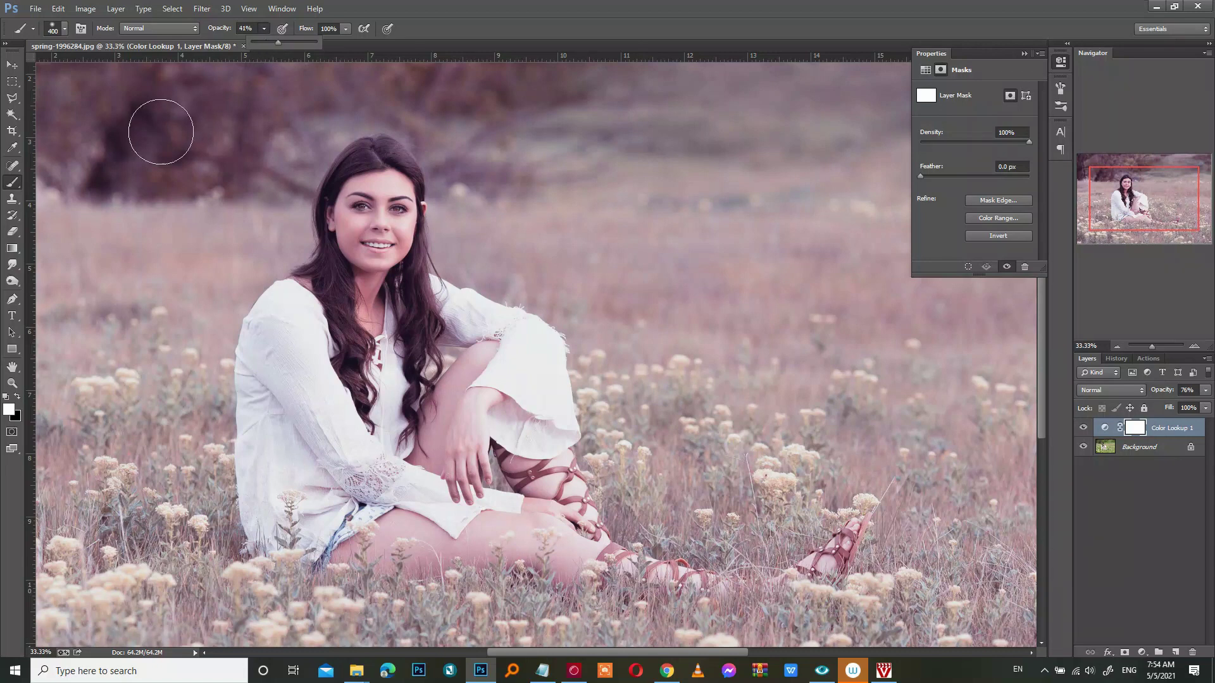
pyautogui.click(17, 397)
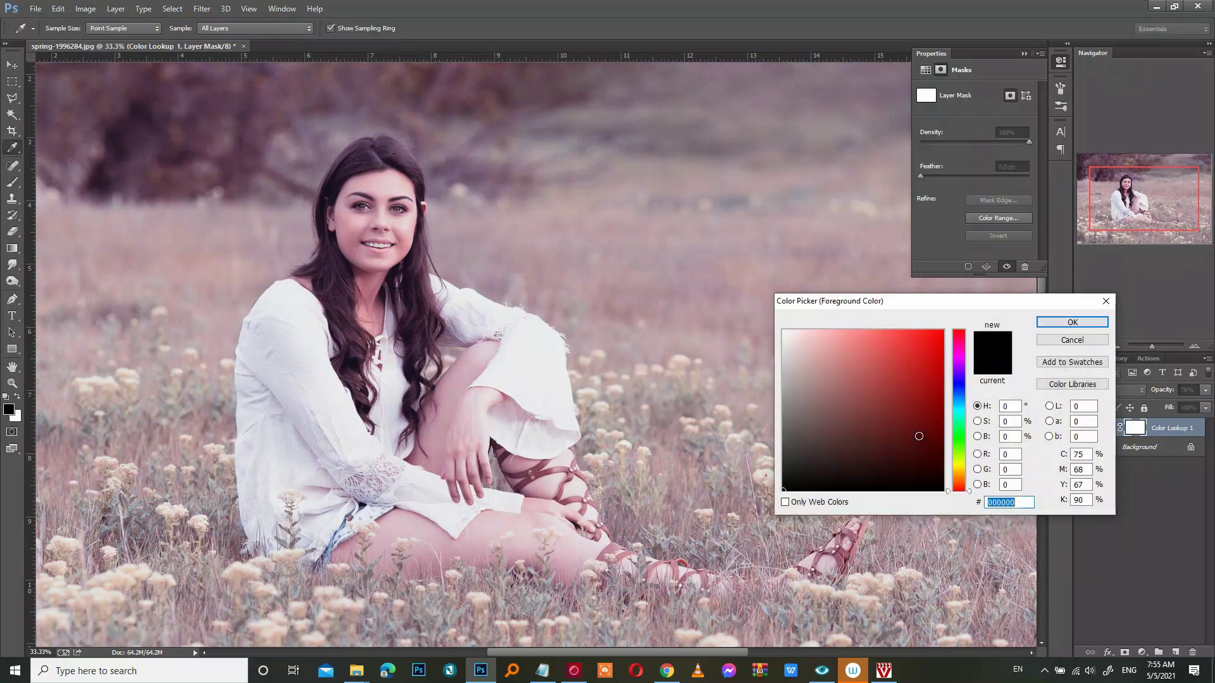
pyautogui.press('Return')
pyautogui.press('b')
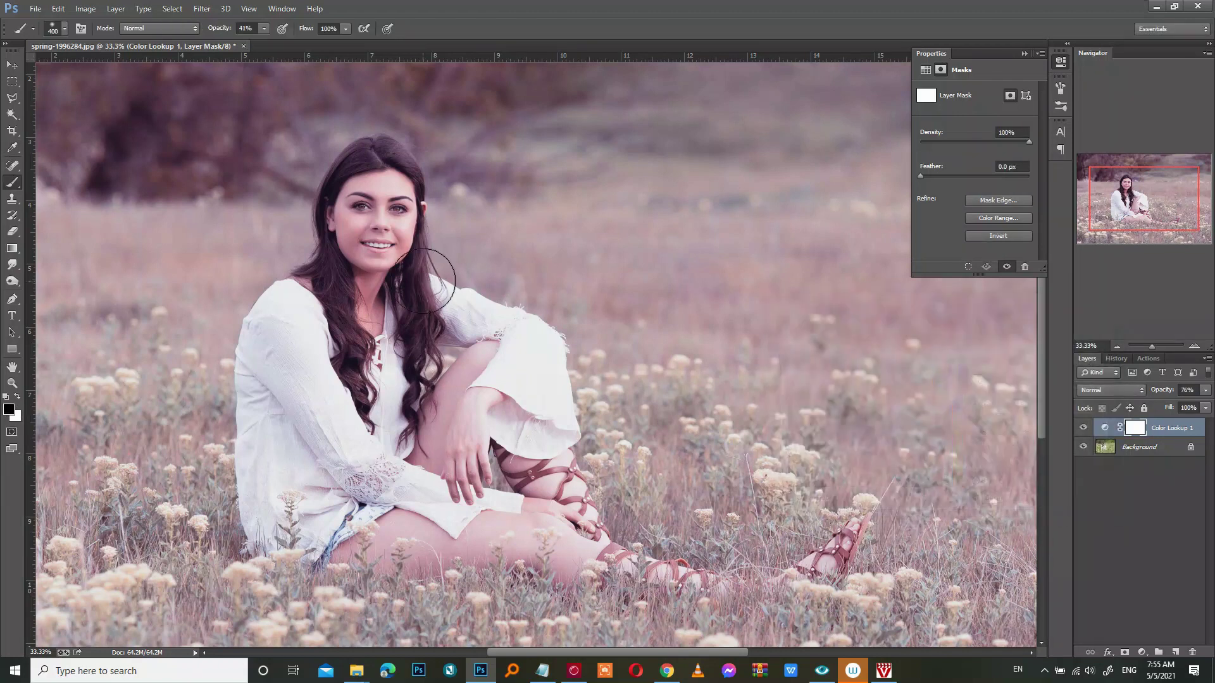
pyautogui.hotkey('ctrl', '+')
pyautogui.press('[')
pyautogui.press('[')
pyautogui.press('[')
pyautogui.press('[')
pyautogui.press('[')
pyautogui.press('[')
pyautogui.press('[')
pyautogui.press('[')
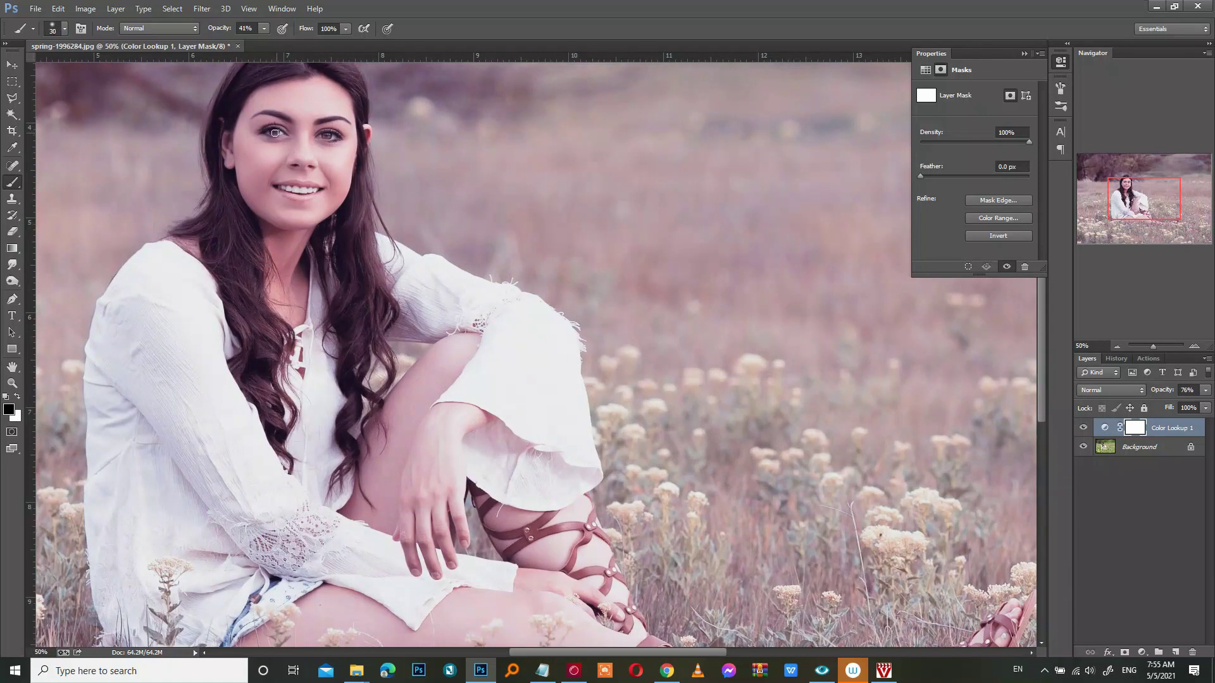